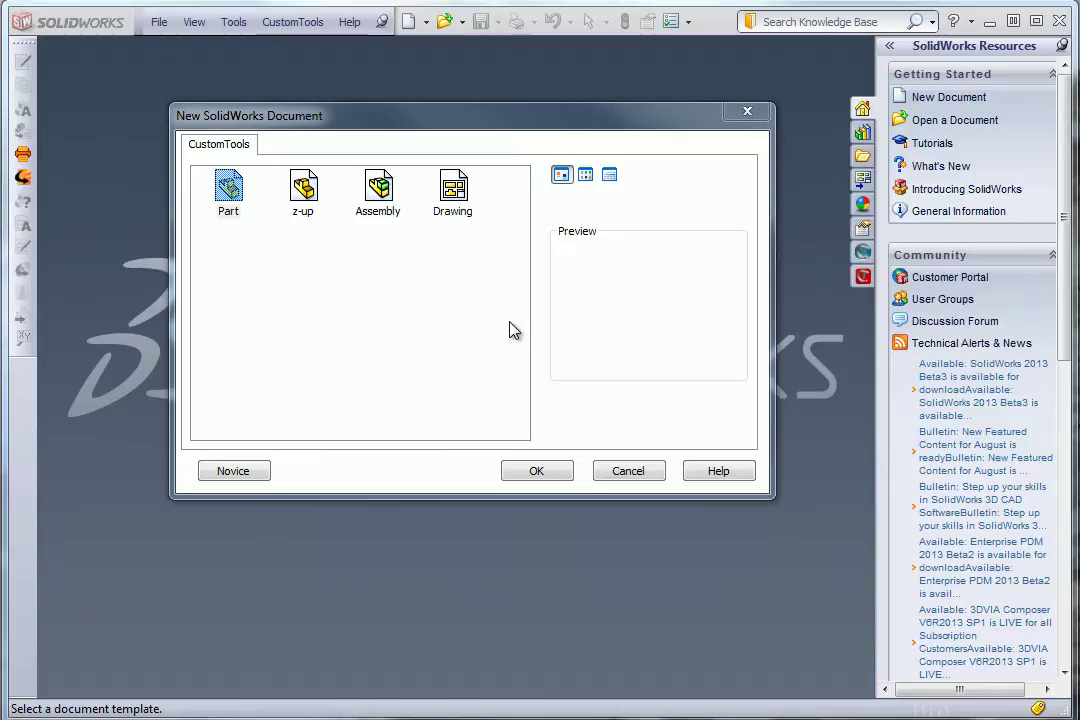
Step: Choose the Assembly template for the new SolidWorks document
{"action": "left_click", "coordinate": [389, 196]}
Step: Create the empty assembly and keep project 10500: ATR Soft in its custom properties
{"action": "left_click", "coordinate": [560, 469]}
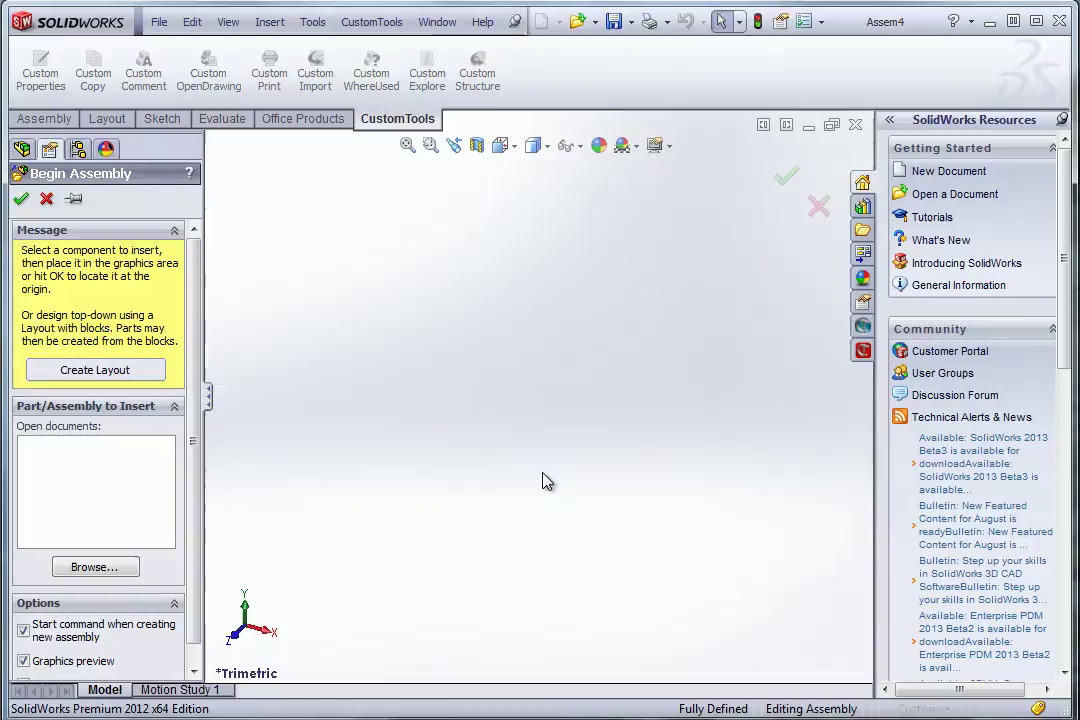
{"action": "left_click", "coordinate": [22, 201]}
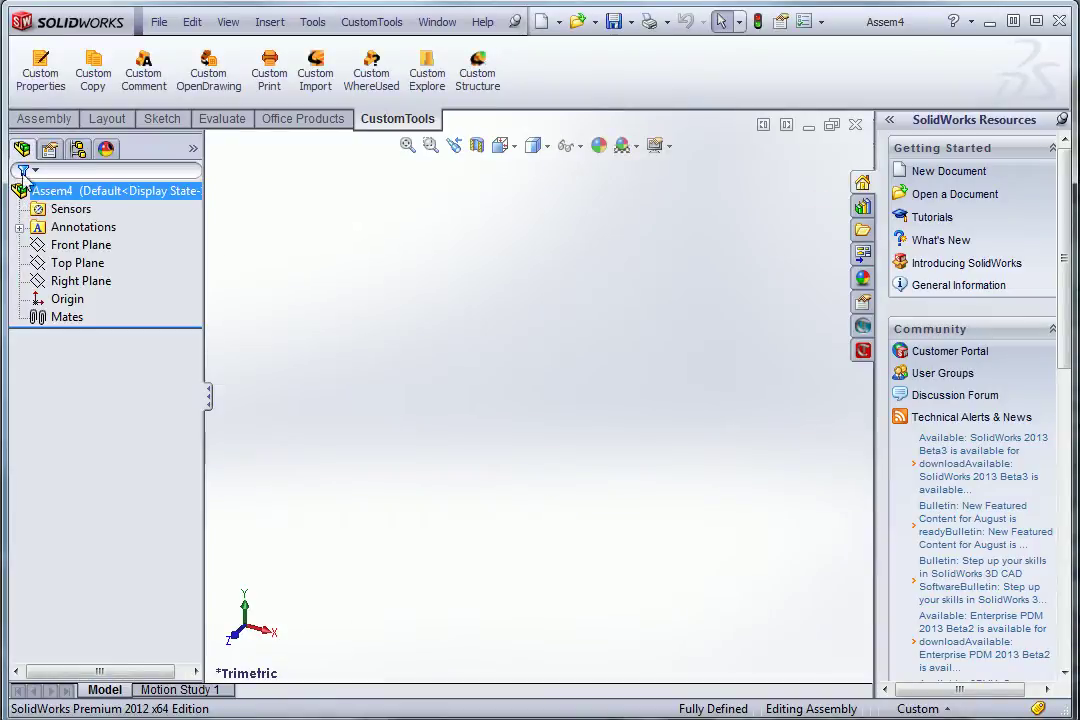
{"action": "left_click", "coordinate": [27, 72]}
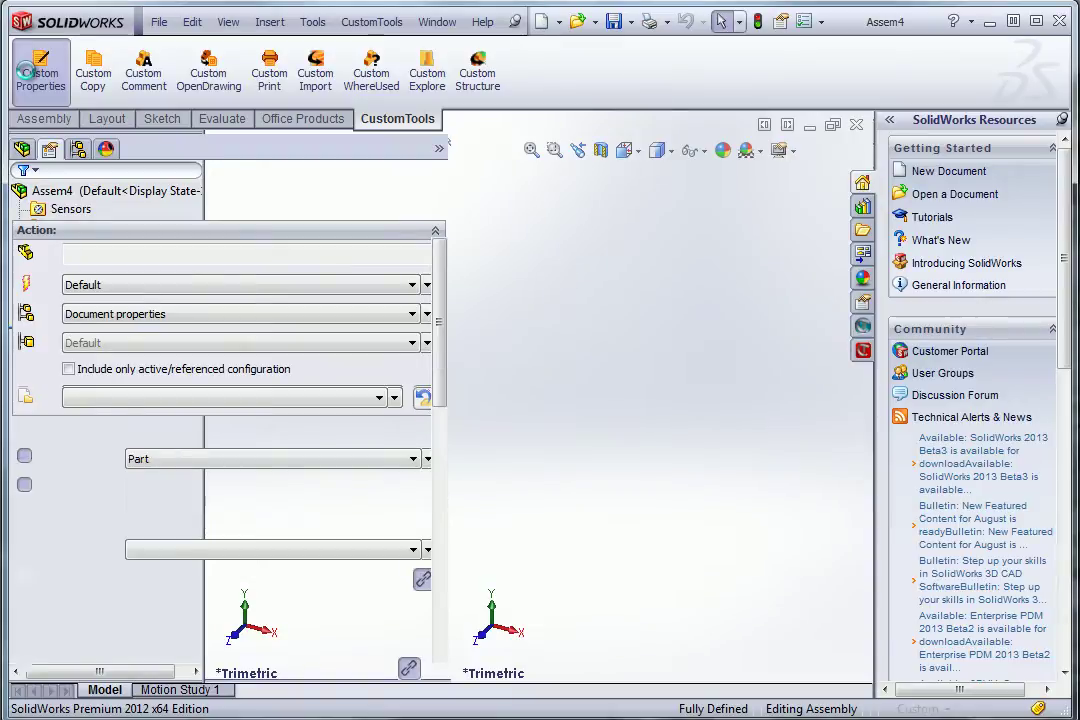
{"action": "scroll", "coordinate": [447, 258], "scroll_direction": "down", "scroll_amount": 3}
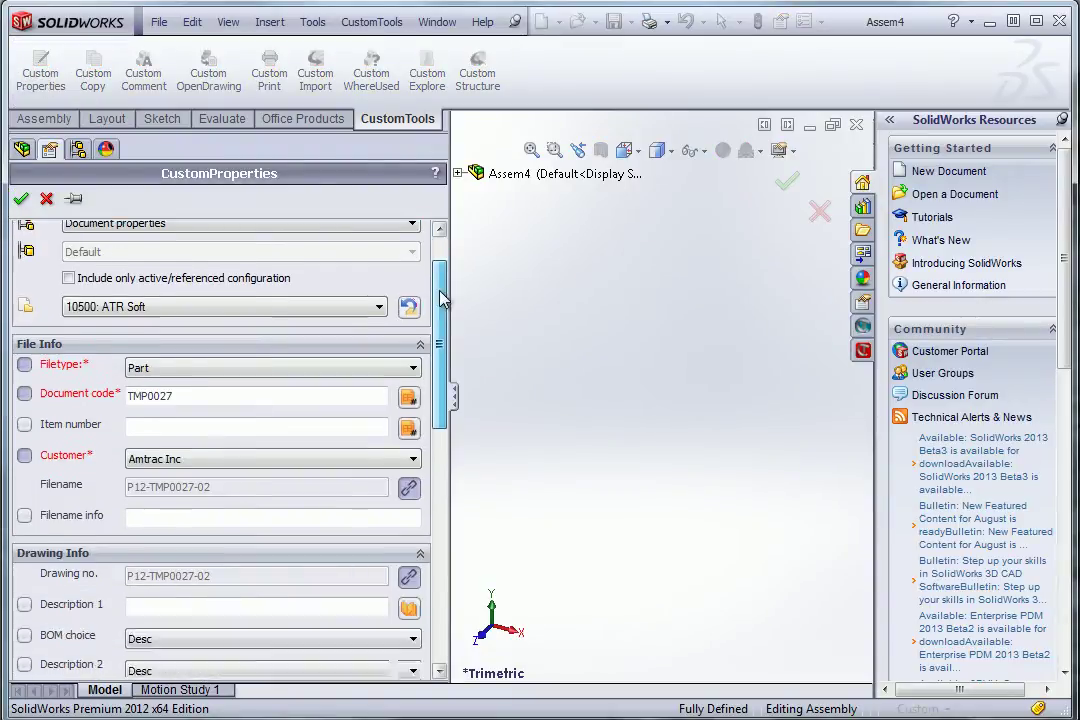
{"action": "left_click", "coordinate": [338, 254]}
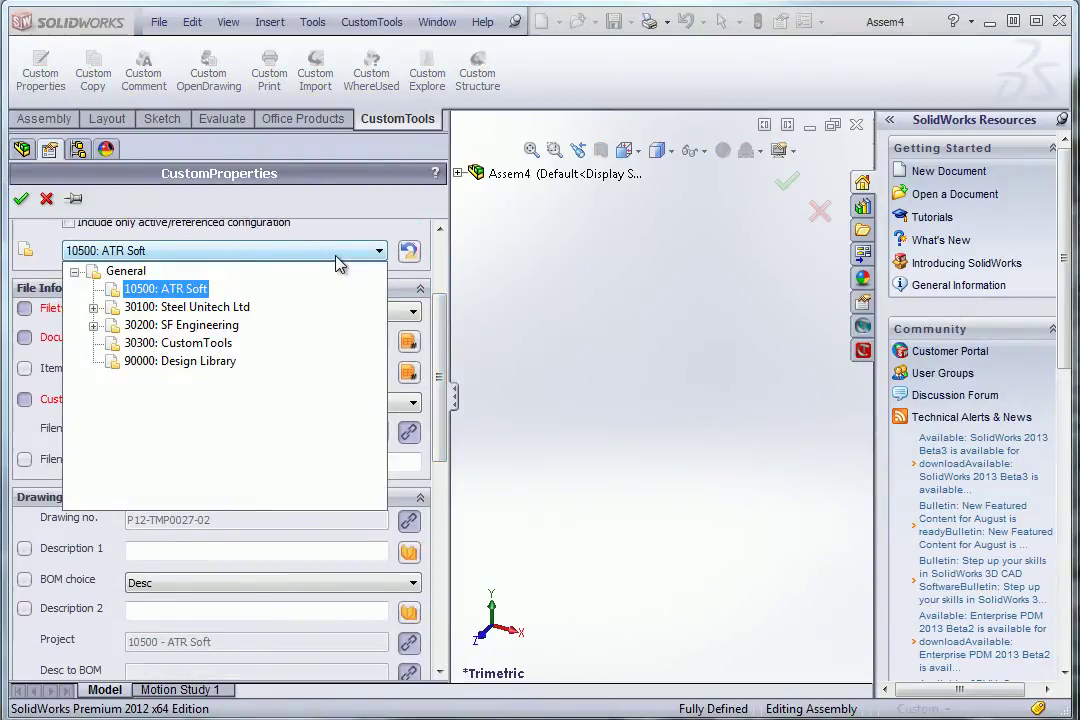
{"action": "left_click", "coordinate": [248, 253]}
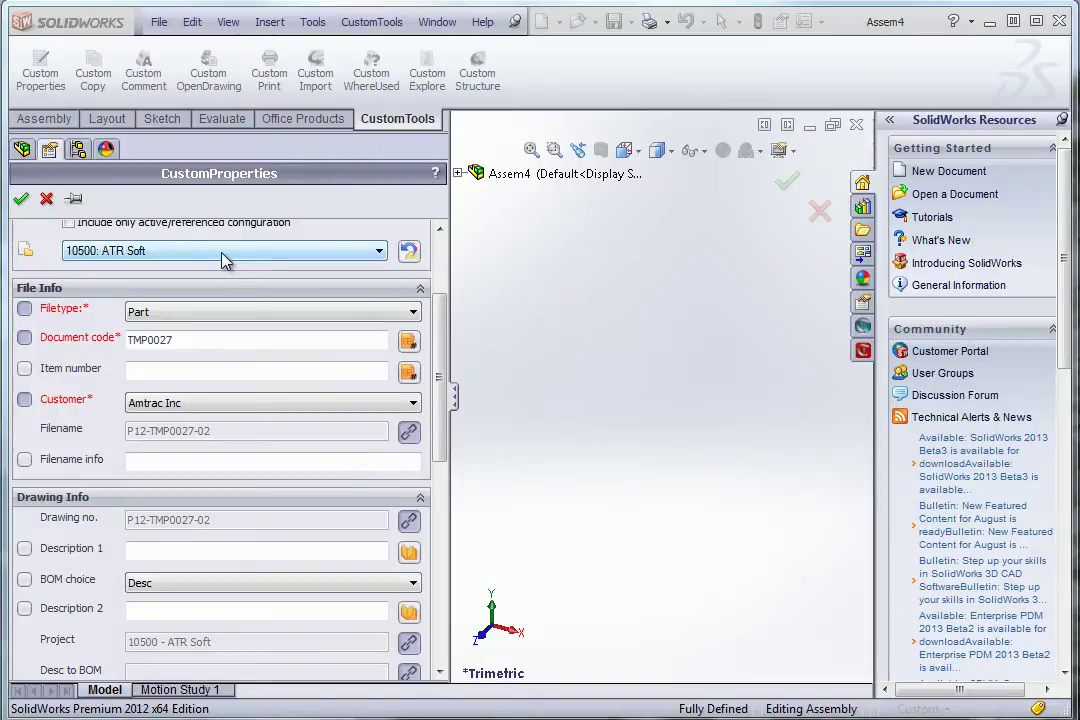
Step: Set Description 1 to CONVEYOR and apply the assembly's custom properties
{"action": "left_click_drag", "start_coordinate": [444, 313], "coordinate": [354, 360]}
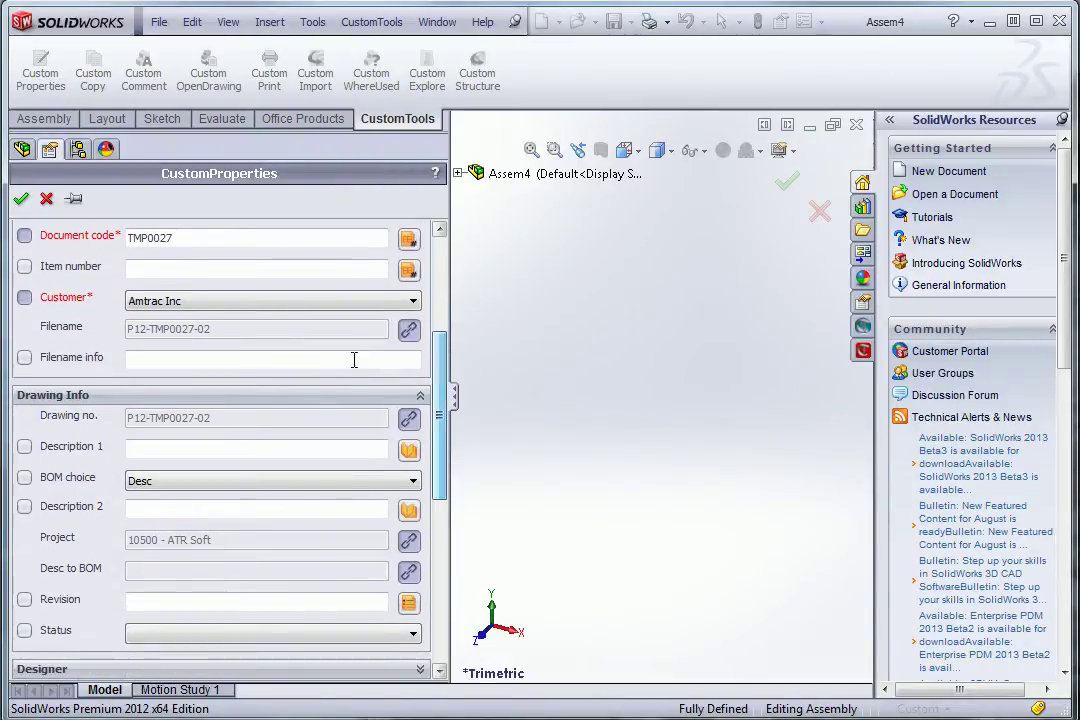
{"action": "left_click", "coordinate": [209, 451]}
{"action": "type", "text": "CONV"}
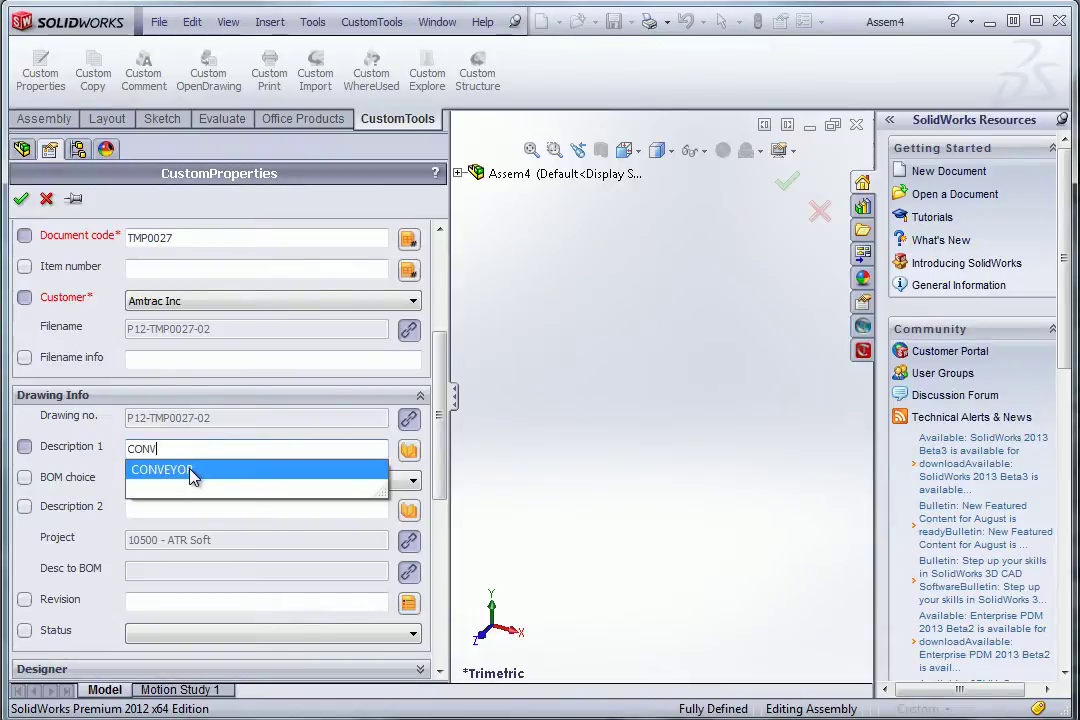
{"action": "left_click", "coordinate": [190, 470]}
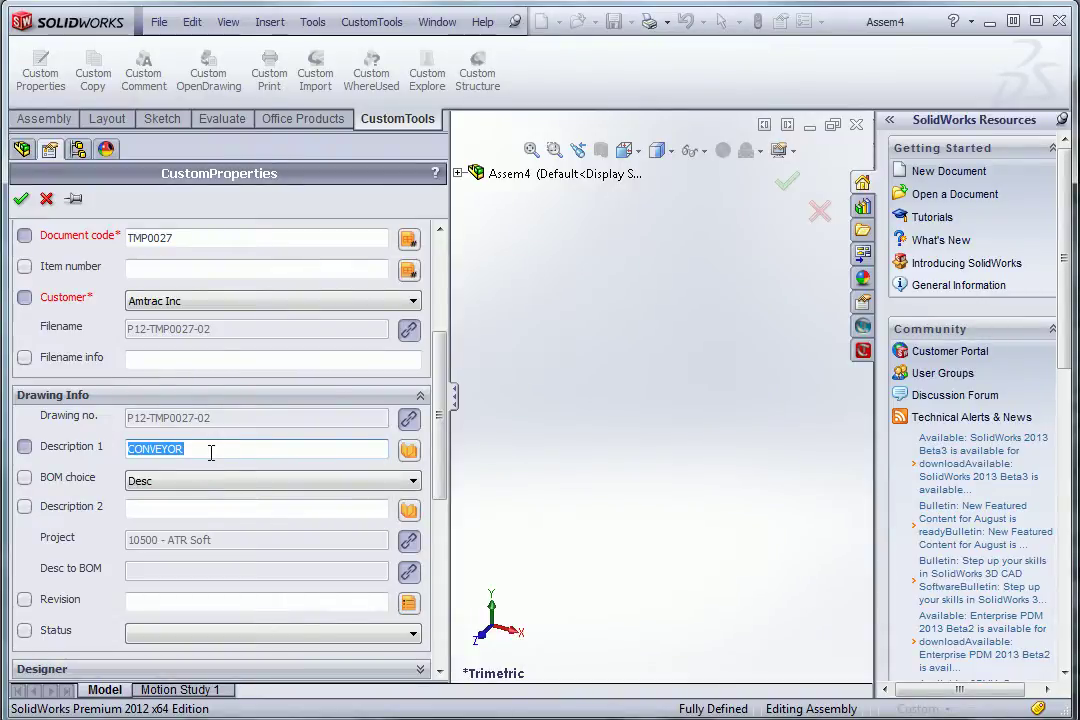
{"action": "left_click", "coordinate": [211, 452]}
{"action": "double_click", "coordinate": [207, 449]}
{"action": "left_click", "coordinate": [20, 199]}
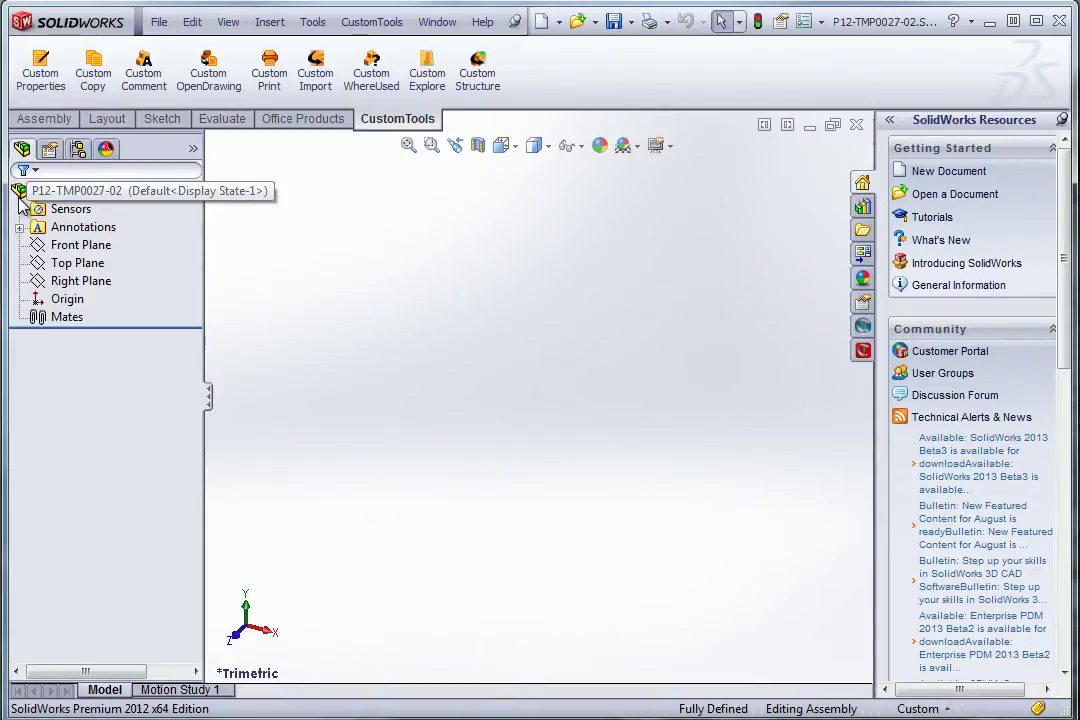
Step: Insert a new part, P12-02-TMP0028-CONVEYOR, into the assembly without choosing a plane
{"action": "left_click", "coordinate": [270, 26]}
{"action": "mouse_move", "coordinate": [340, 49]}
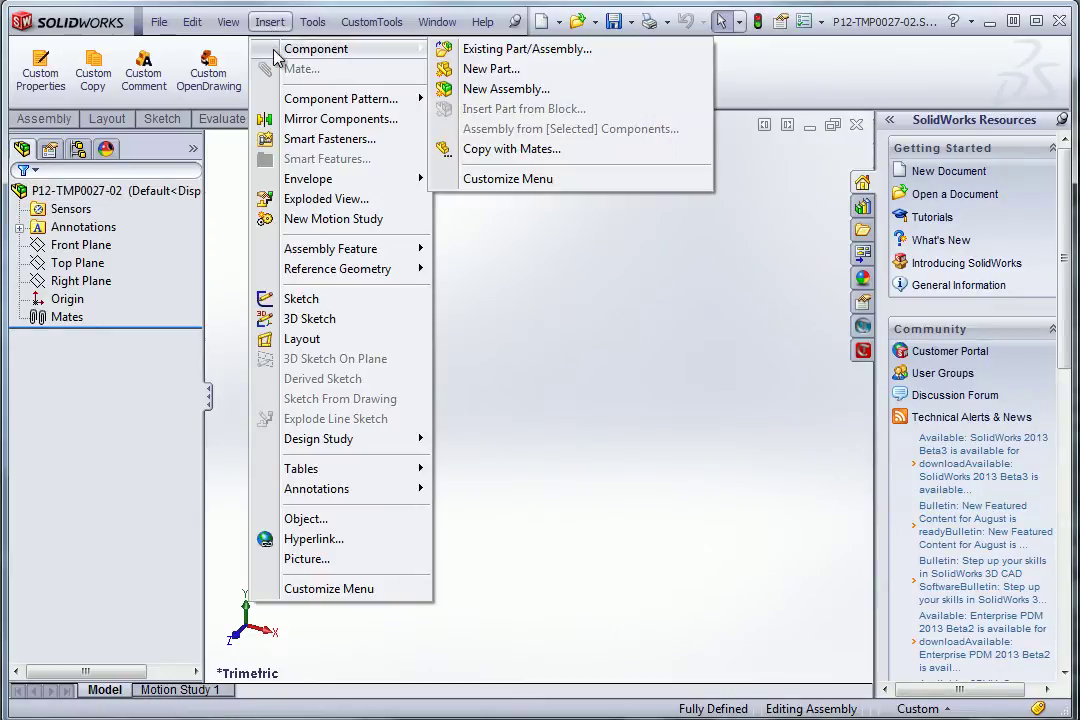
{"action": "left_click", "coordinate": [470, 70]}
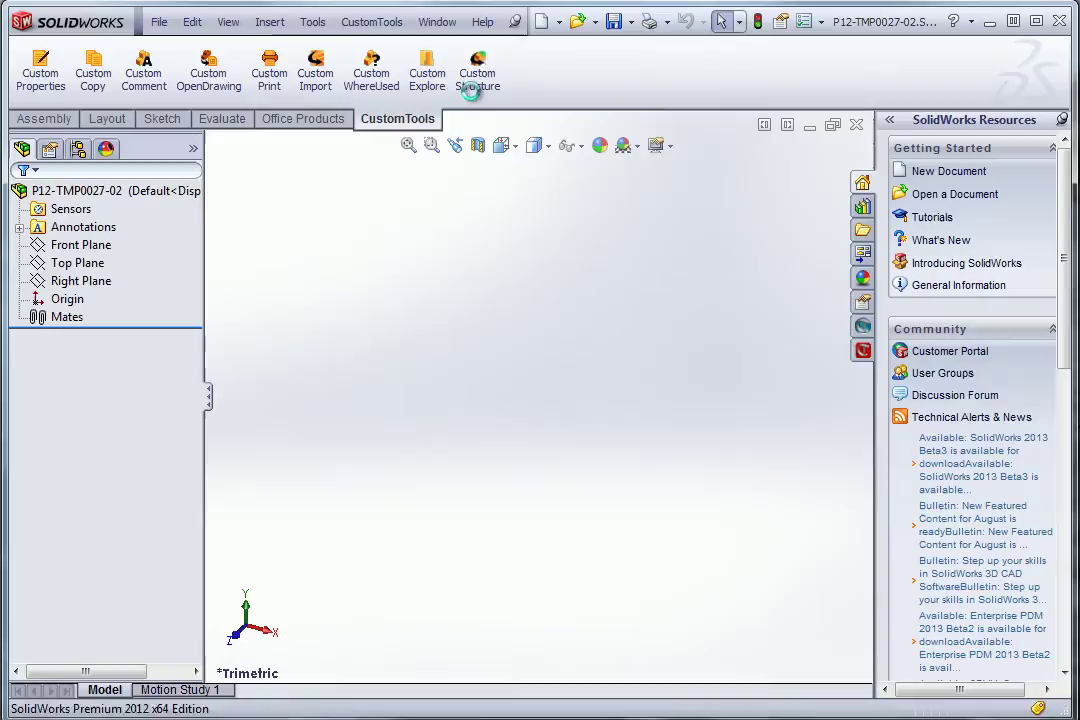
{"action": "left_click", "coordinate": [515, 345]}
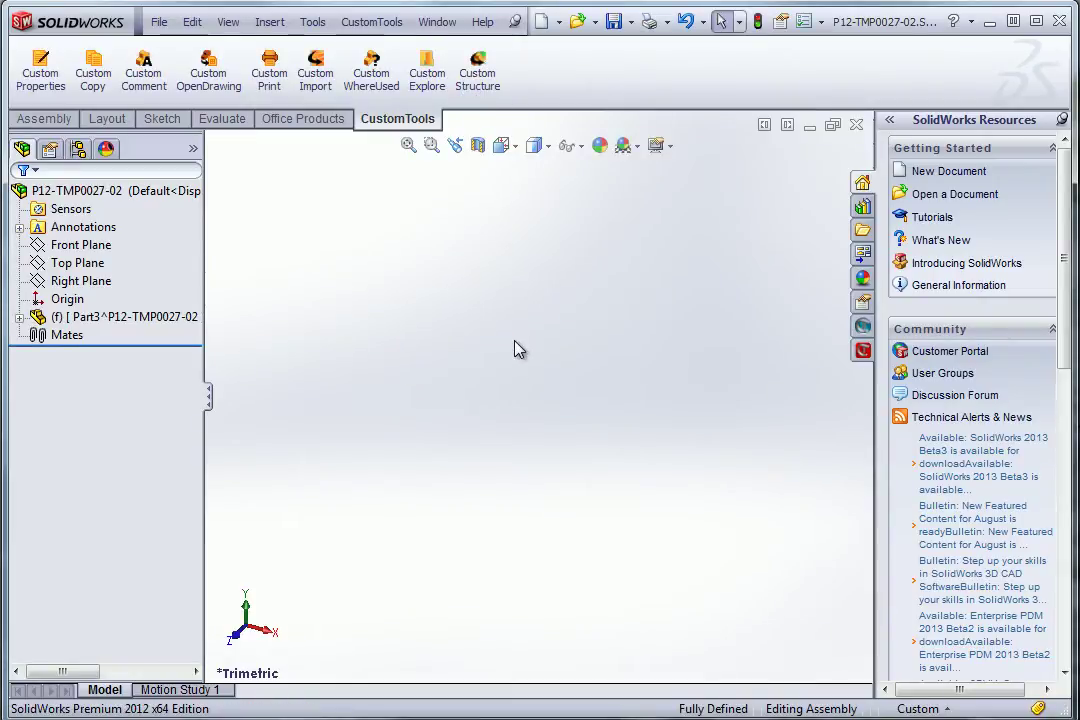
Step: Mark the new part as belonging to CONVEYOR in its custom properties
{"action": "left_click", "coordinate": [152, 318]}
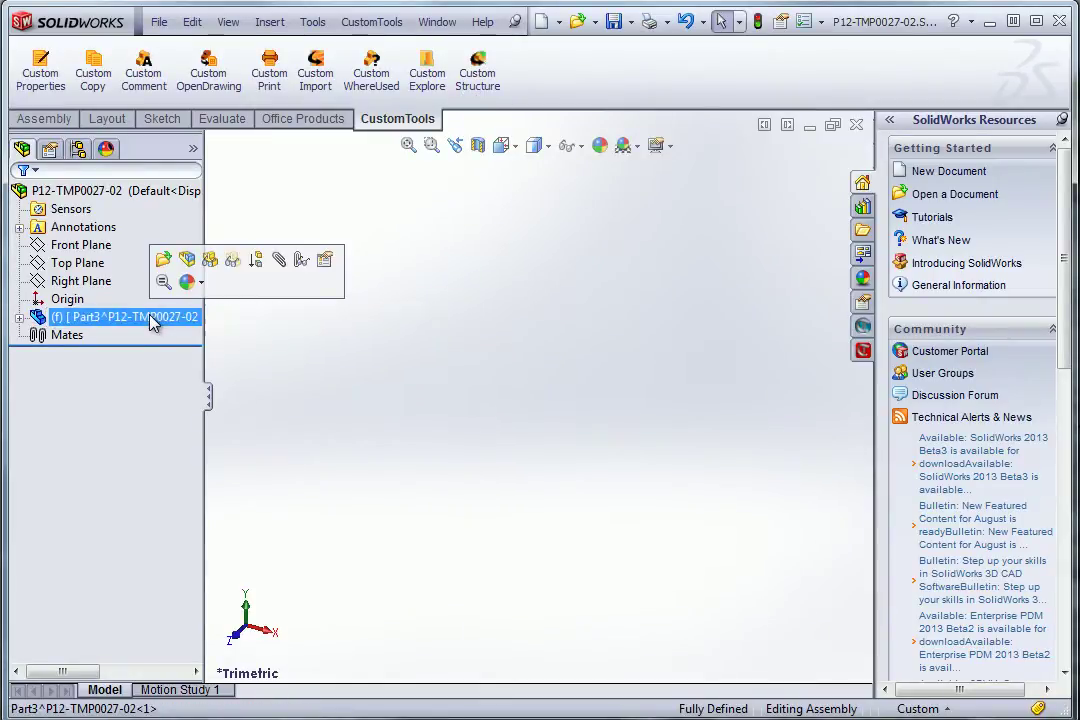
{"action": "left_click", "coordinate": [40, 86]}
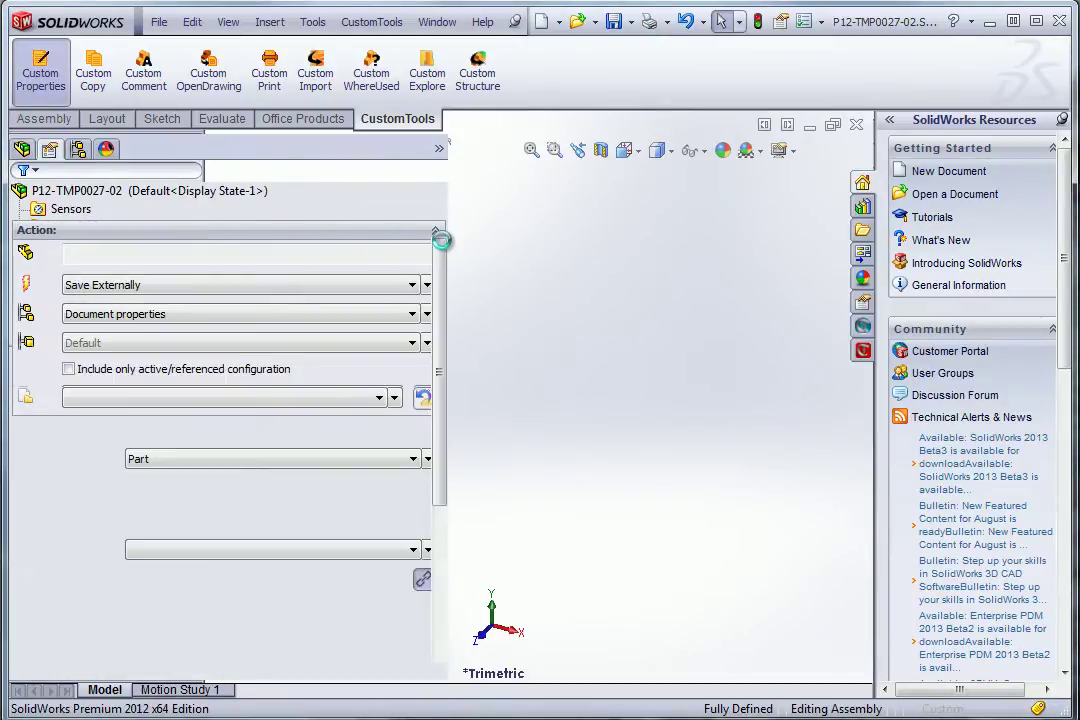
{"action": "left_click_drag", "start_coordinate": [440, 250], "coordinate": [445, 340]}
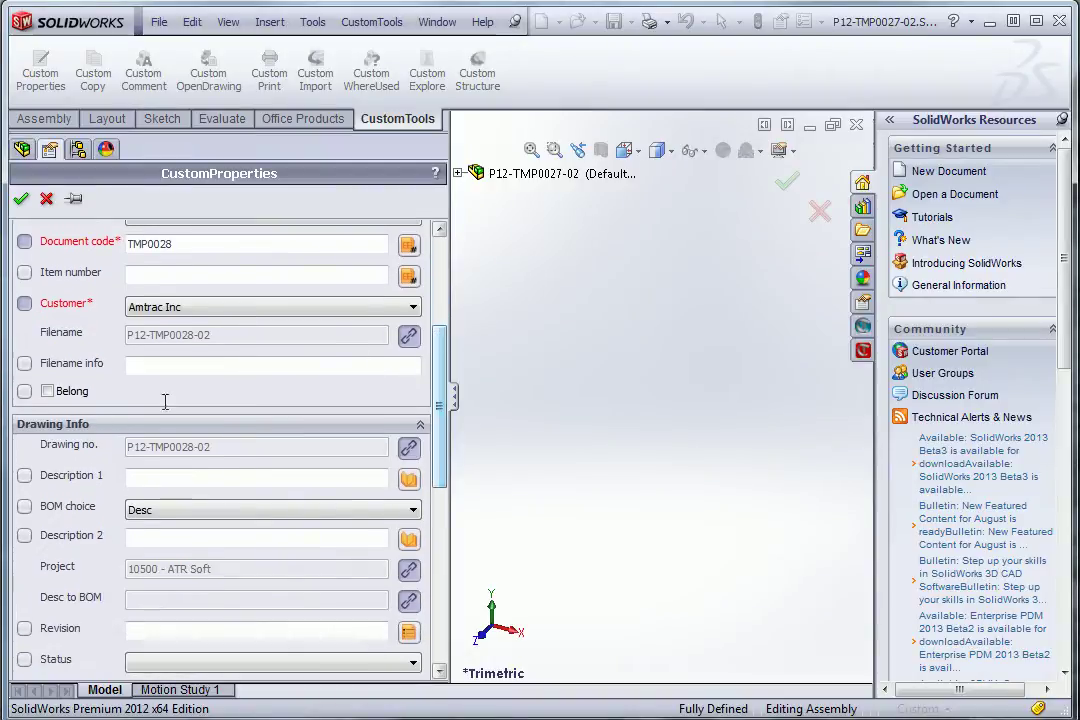
{"action": "left_click", "coordinate": [47, 391]}
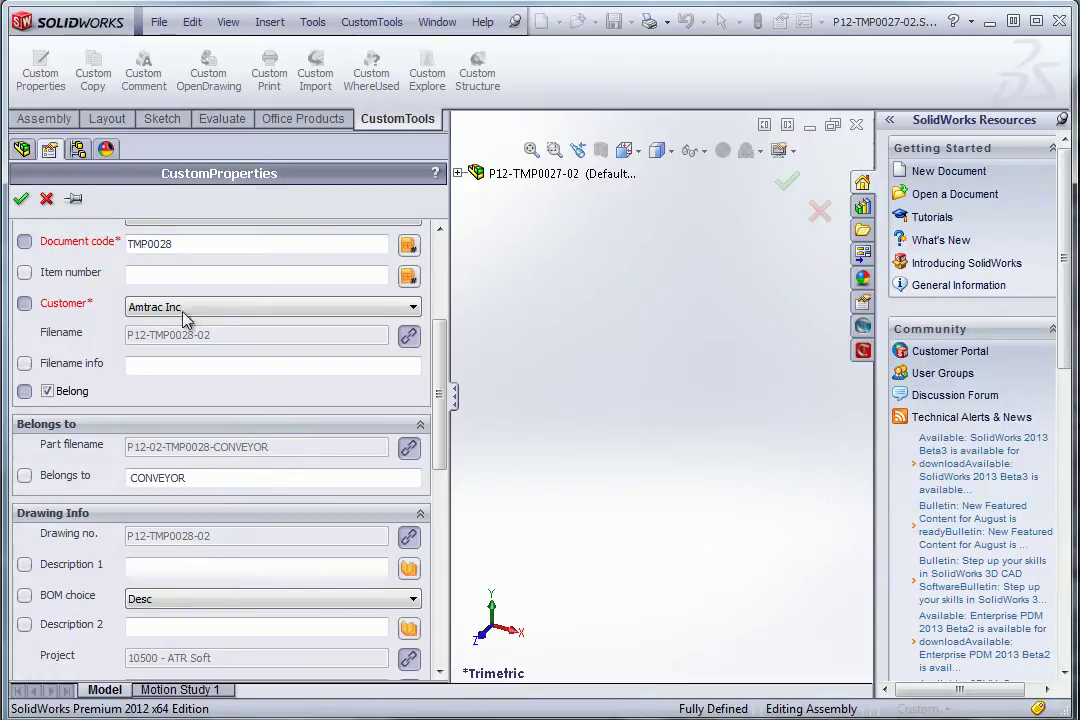
{"action": "left_click", "coordinate": [22, 202]}
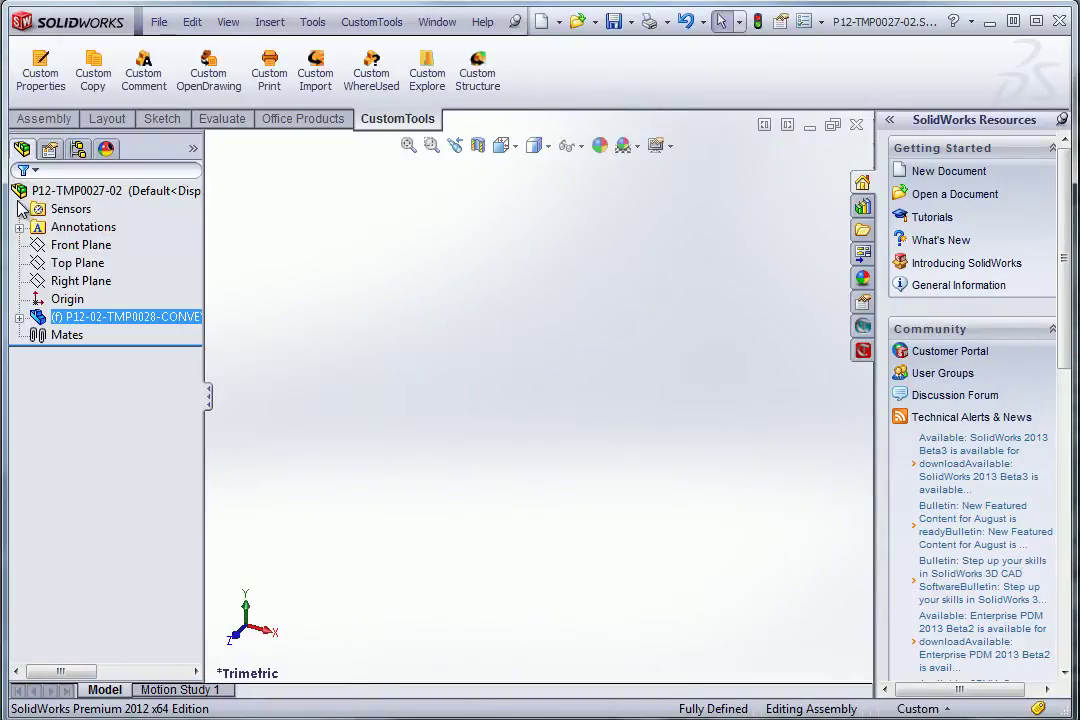
Step: Open the CONVEYOR part on its own and start a sketch on the Front Plane
{"action": "right_click", "coordinate": [117, 322]}
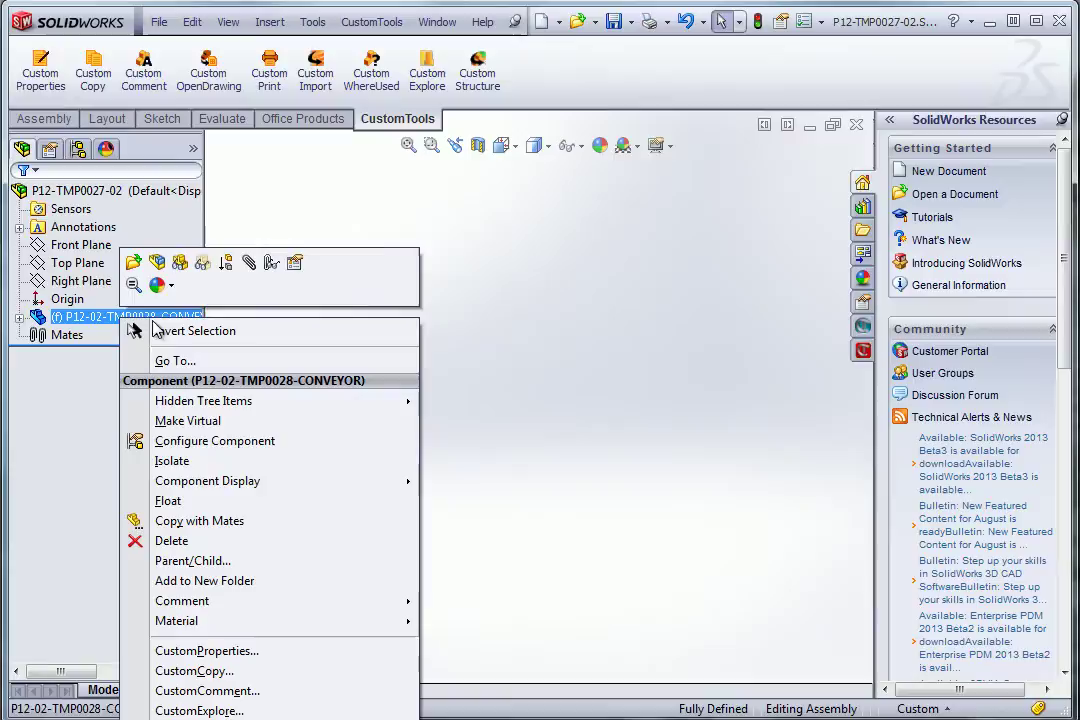
{"action": "left_click", "coordinate": [133, 263]}
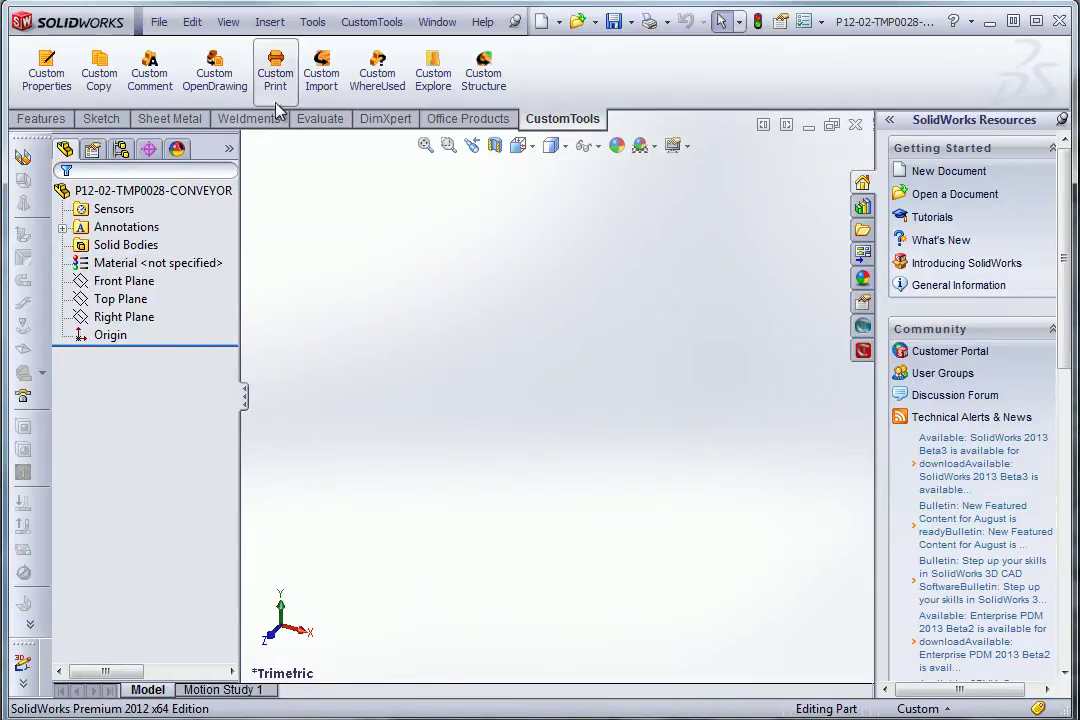
{"action": "left_click", "coordinate": [249, 118]}
{"action": "left_click", "coordinate": [101, 118]}
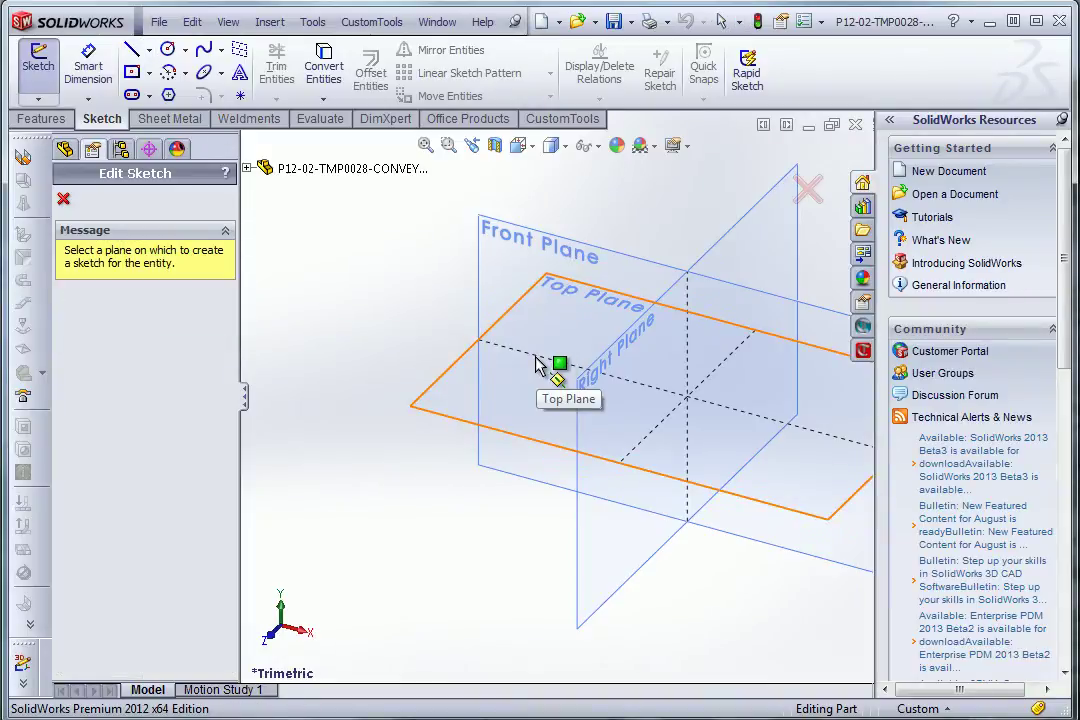
{"action": "left_click", "coordinate": [460, 330]}
Step: Draw a horizontal line, a 135° diagonal and a vertical line, then exit the sketch
{"action": "key", "text": "l"}
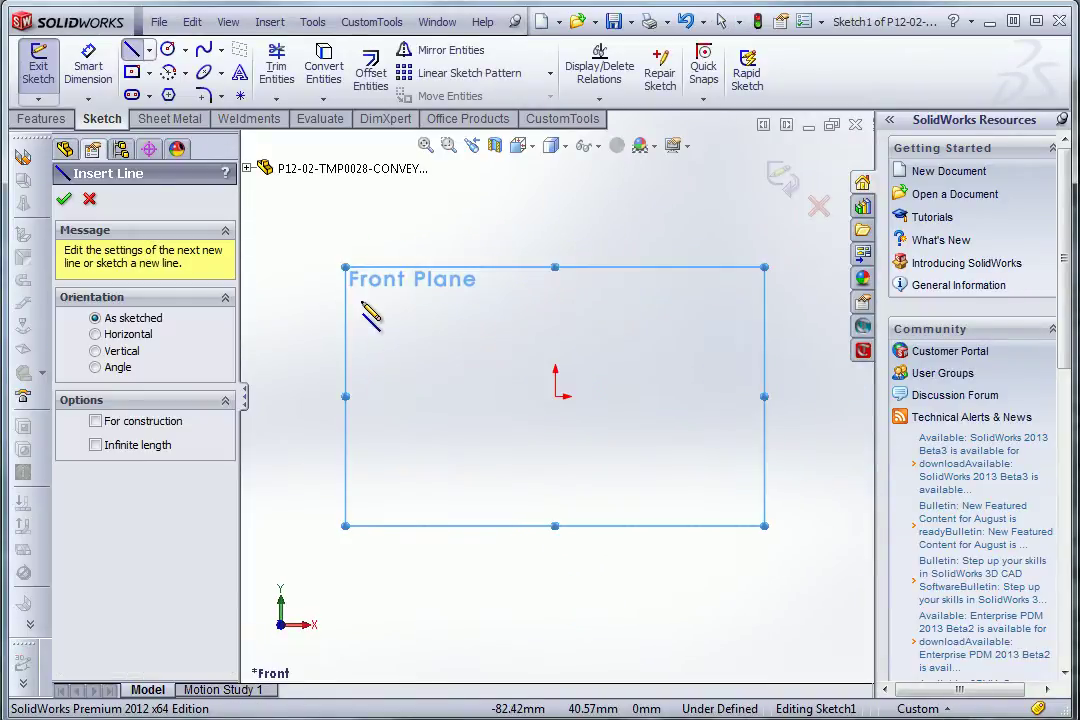
{"action": "left_click", "coordinate": [361, 300]}
{"action": "left_click", "coordinate": [555, 300]}
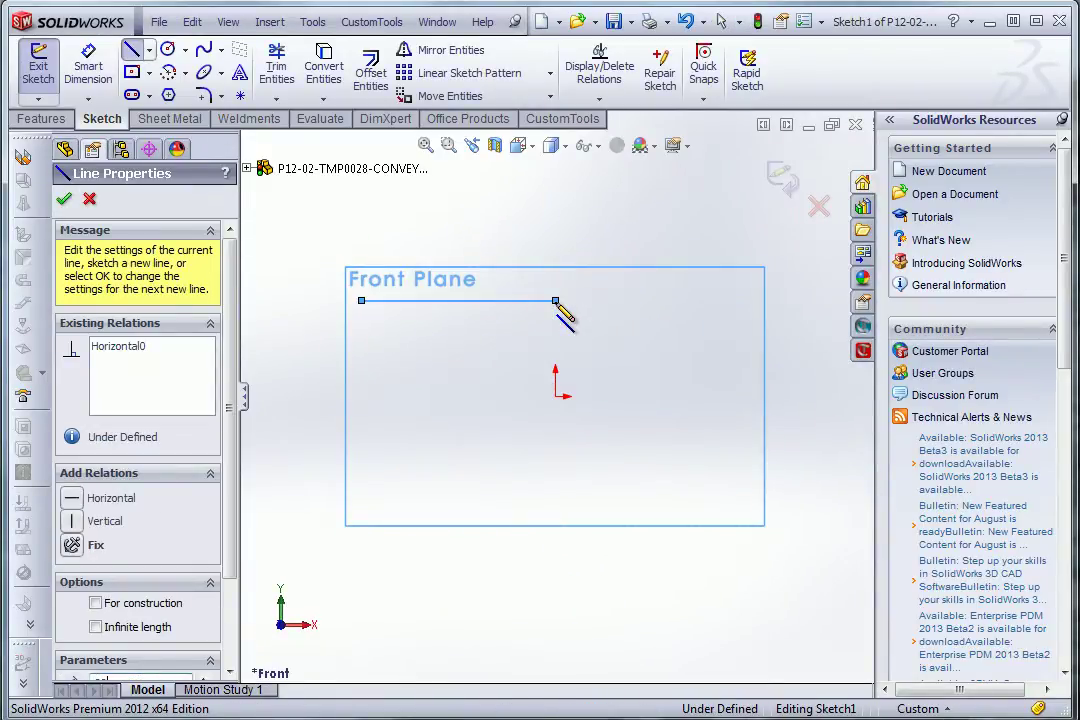
{"action": "left_click", "coordinate": [549, 300]}
{"action": "left_click", "coordinate": [634, 386]}
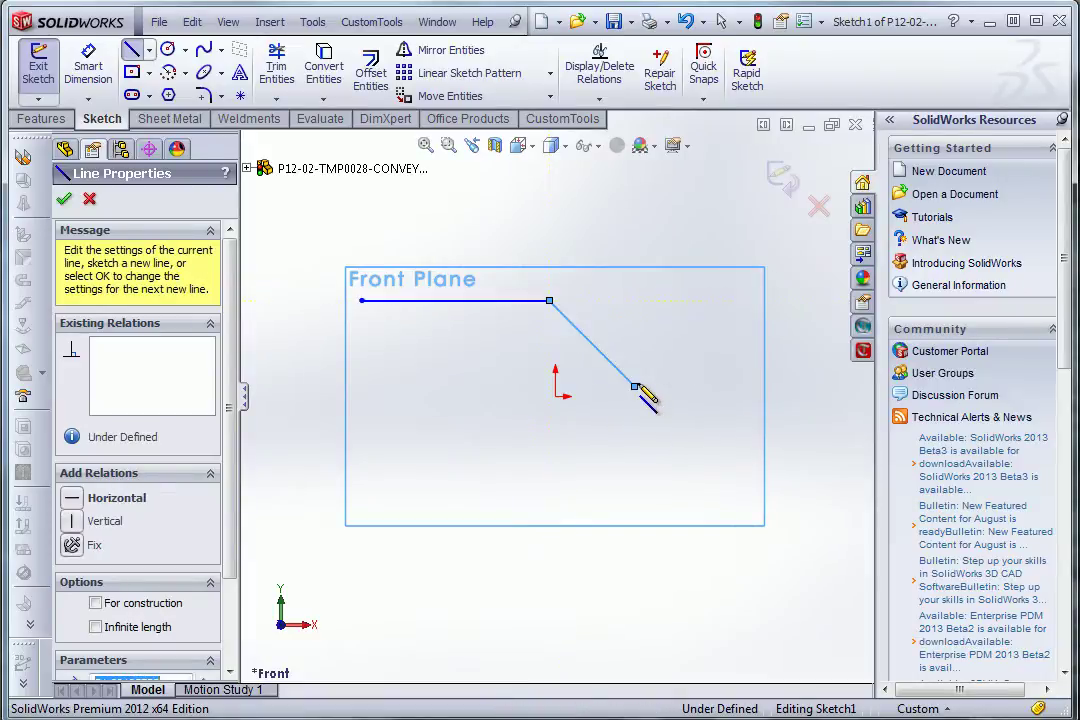
{"action": "left_click", "coordinate": [632, 492]}
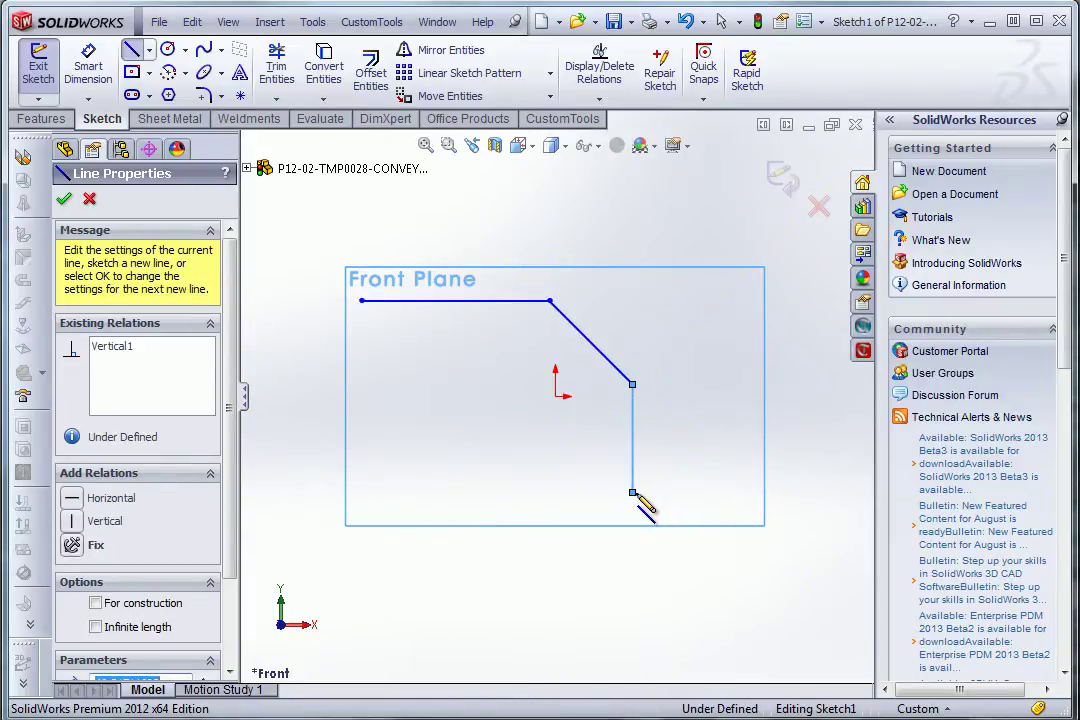
{"action": "left_click", "coordinate": [783, 178]}
Step: Add an iso 20 x 20 x 2 square-tube structural member along Sketch1
{"action": "left_click", "coordinate": [250, 120]}
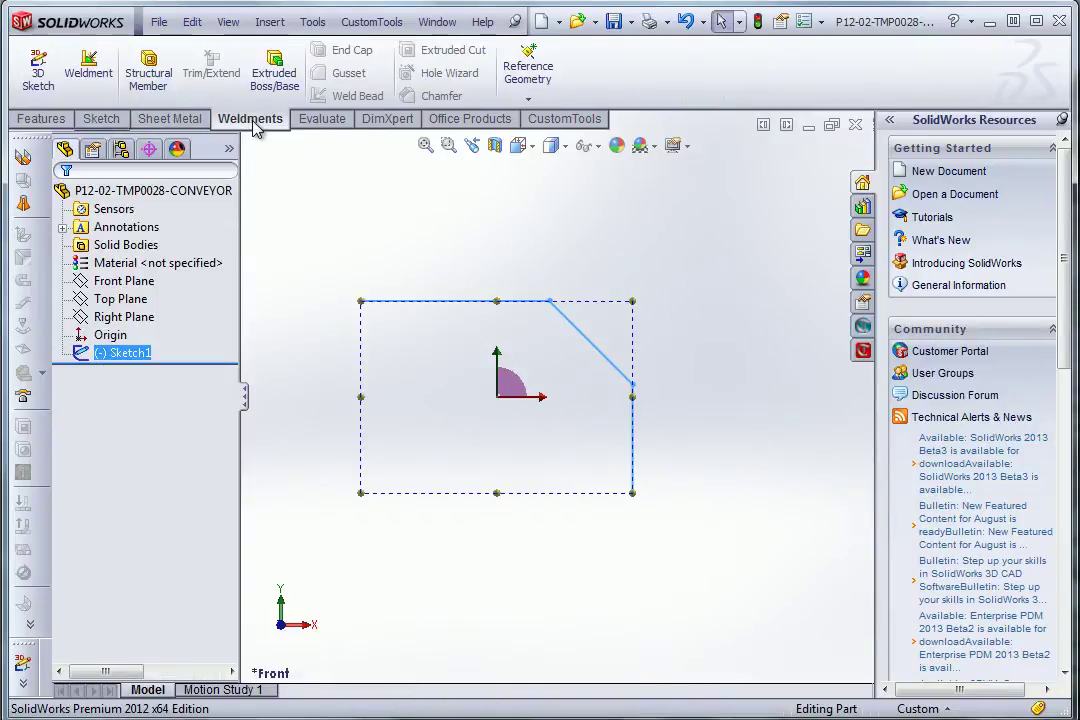
{"action": "left_click", "coordinate": [148, 66]}
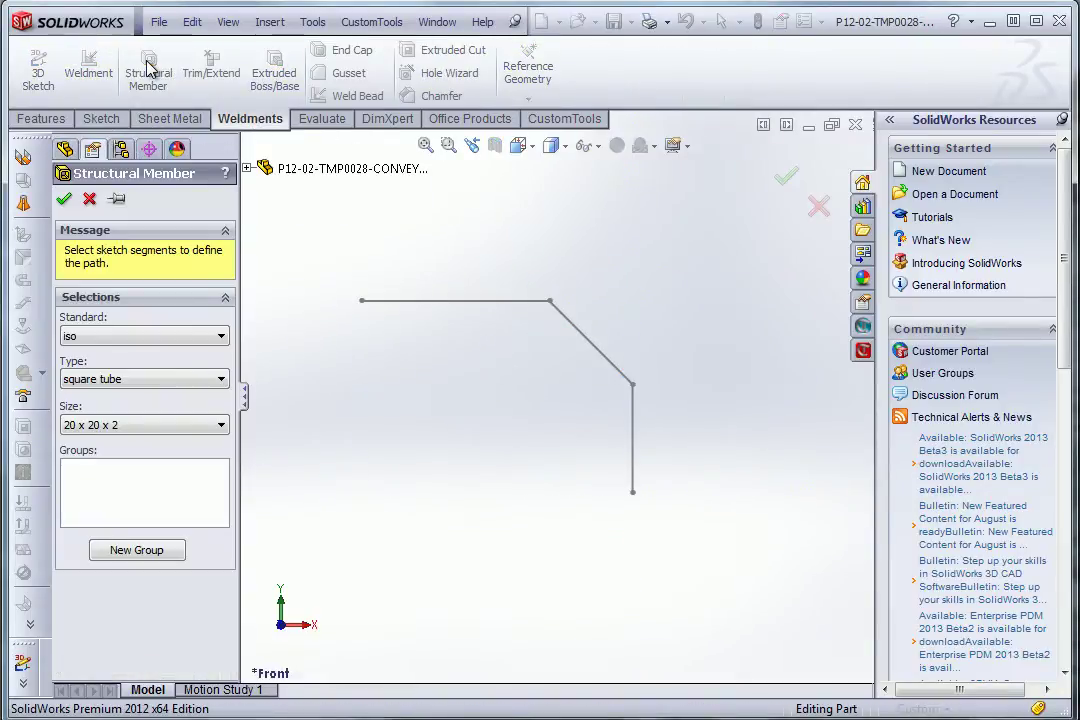
{"action": "left_click", "coordinate": [248, 169]}
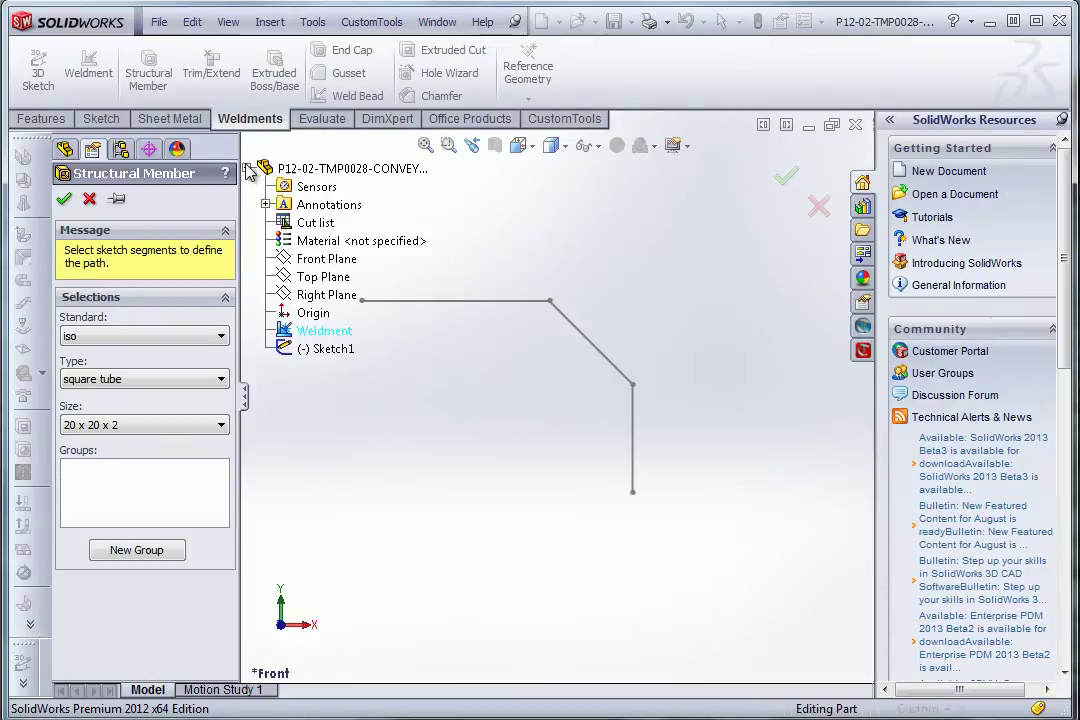
{"action": "left_click", "coordinate": [283, 350]}
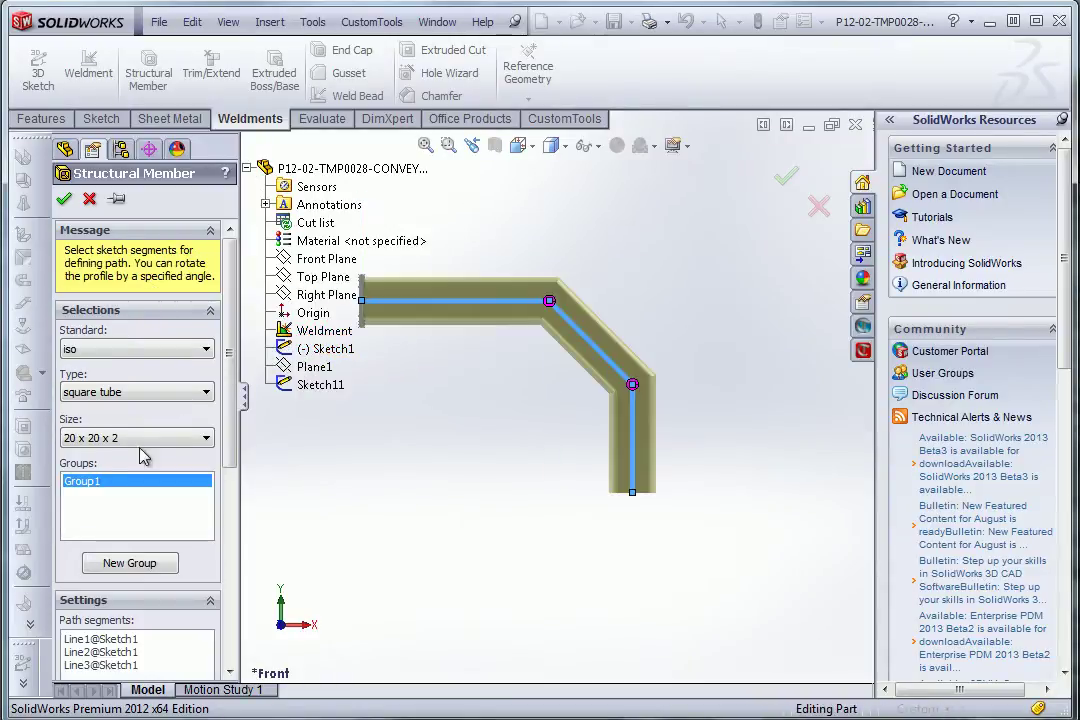
{"action": "mouse_move", "coordinate": [234, 354]}
{"action": "left_mouse_down"}
{"action": "mouse_move", "coordinate": [236, 499]}
{"action": "mouse_move", "coordinate": [234, 315]}
{"action": "left_mouse_up"}
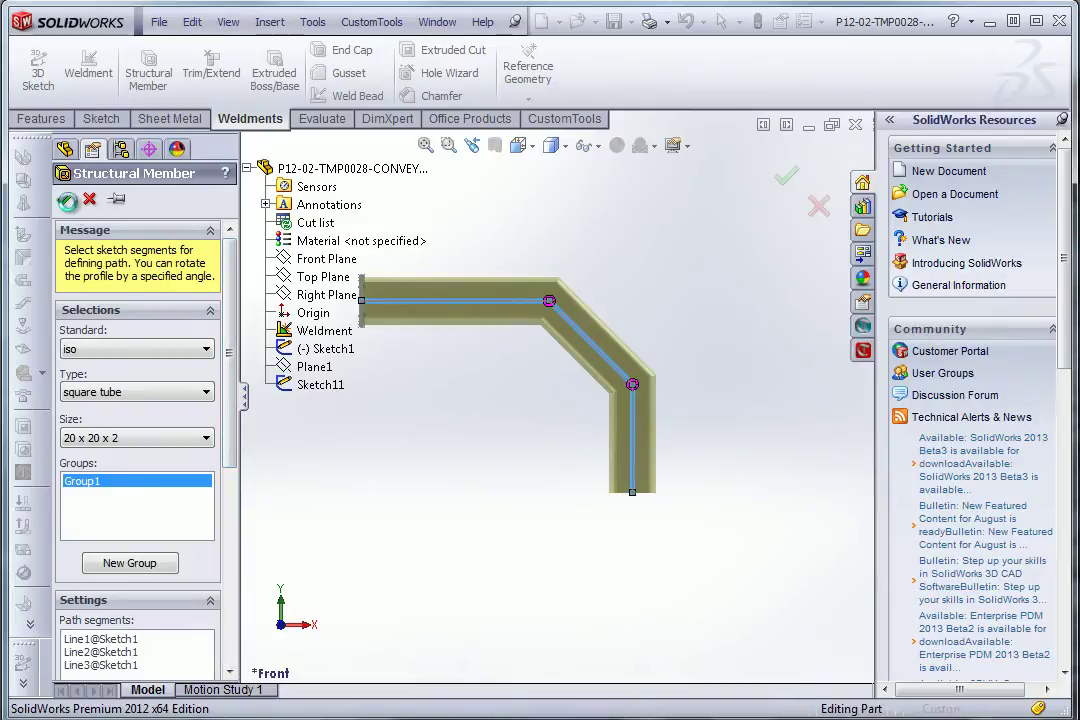
{"action": "left_click", "coordinate": [63, 199]}
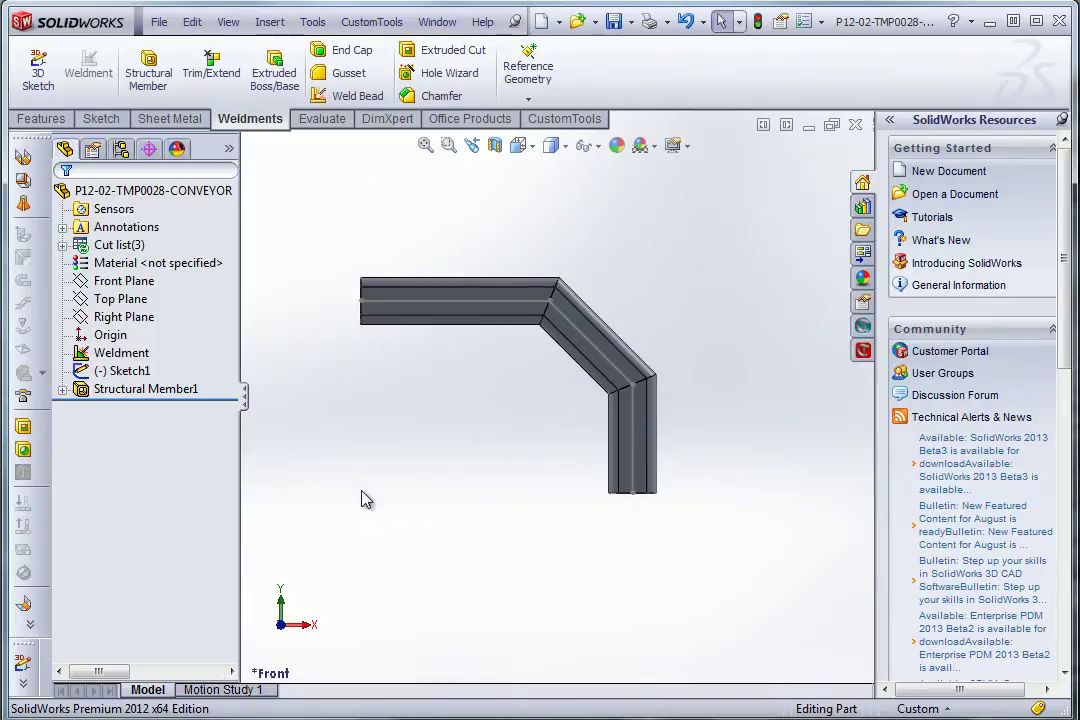
Step: Save the weldment part and update its cut list
{"action": "left_click", "coordinate": [614, 21]}
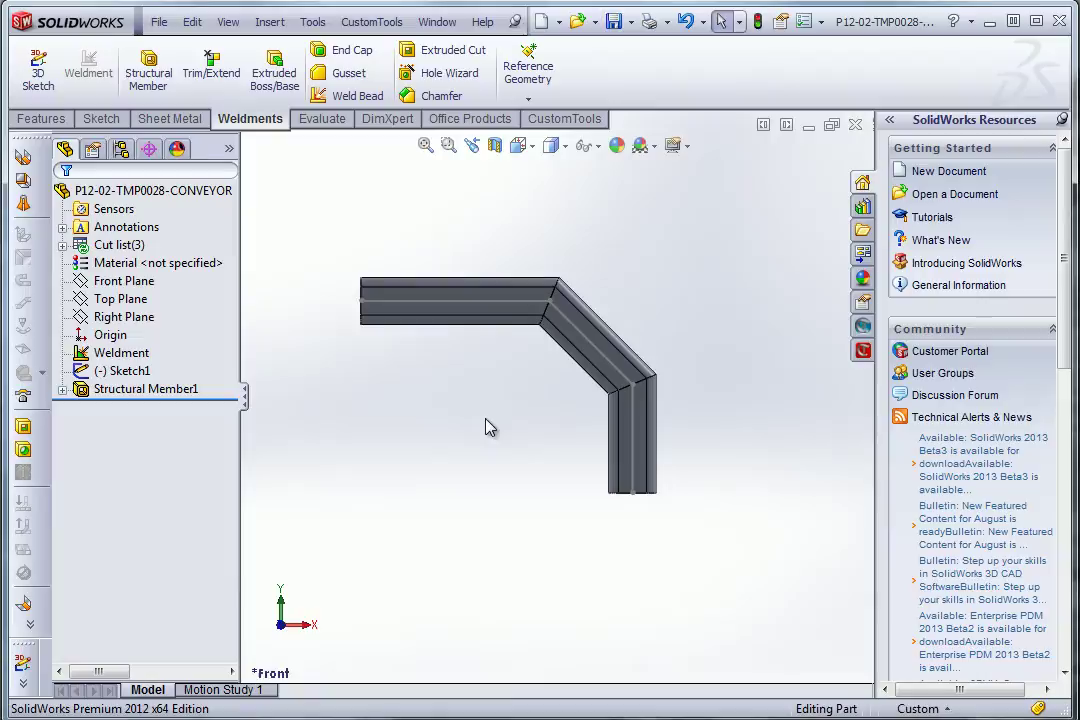
{"action": "right_click", "coordinate": [118, 245]}
{"action": "left_click", "coordinate": [160, 385]}
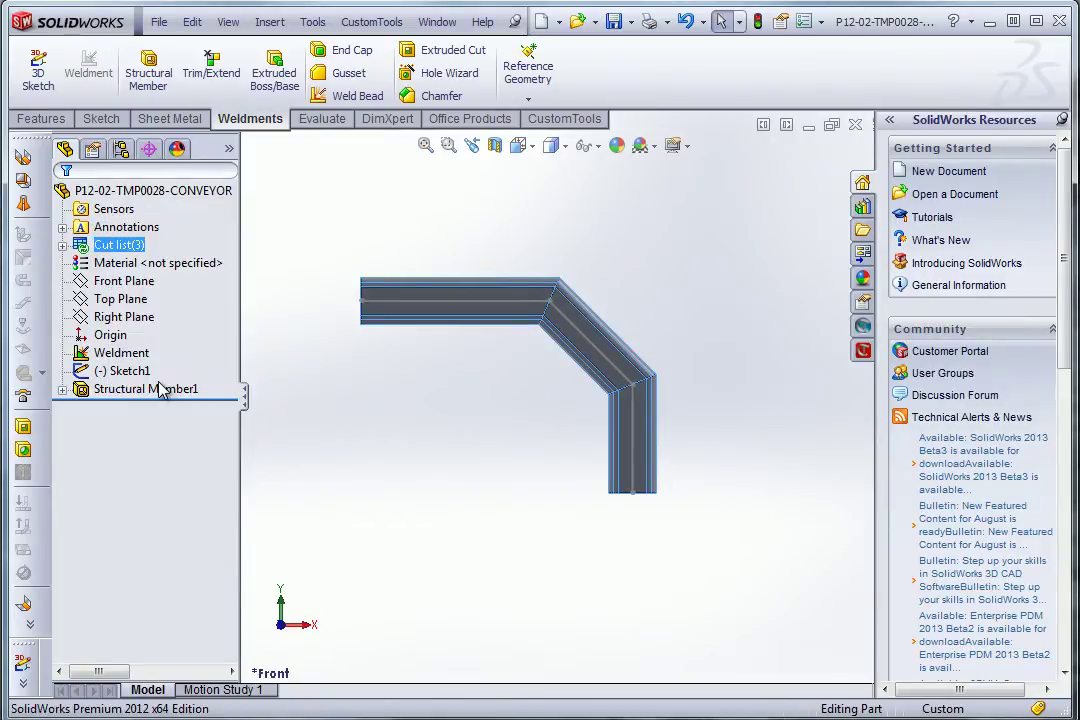
{"action": "right_click", "coordinate": [100, 246]}
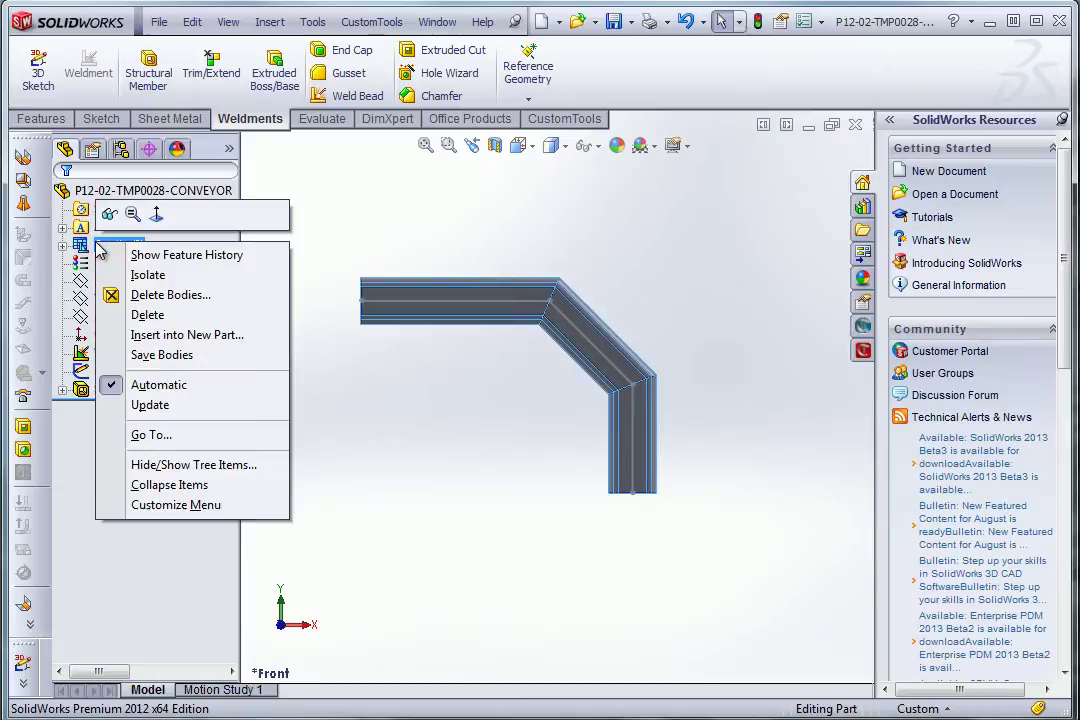
{"action": "left_click", "coordinate": [65, 250]}
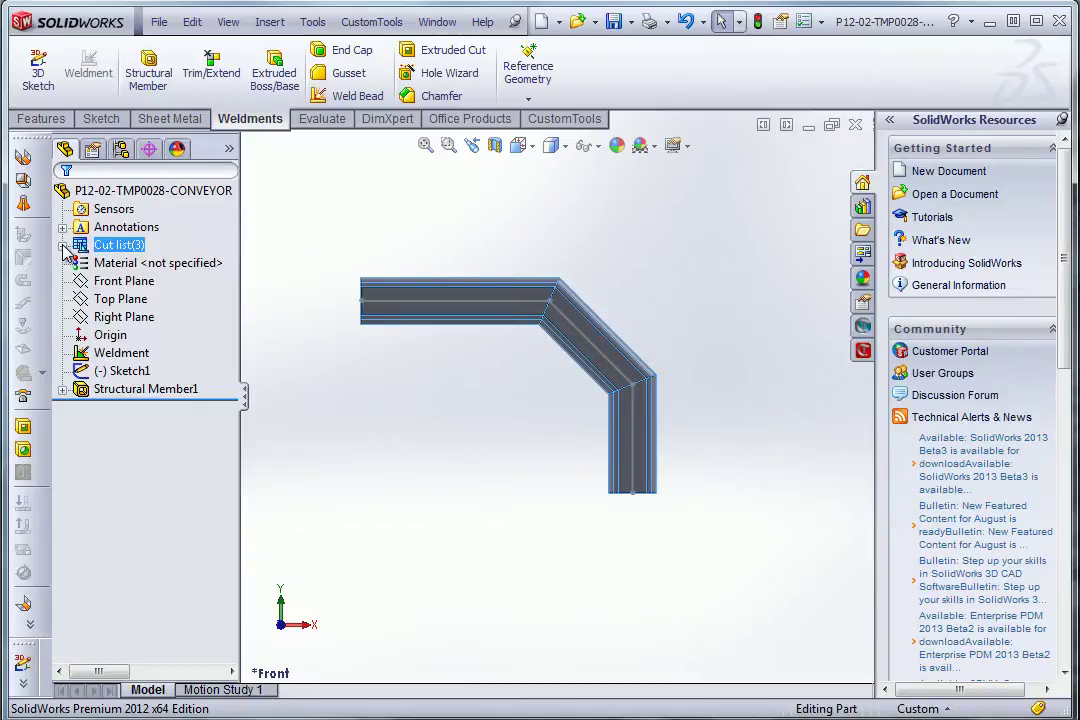
Step: Expand the cut list and review Cut-List-Item1's properties, a 20 x 20 tube 84.14 long
{"action": "left_click", "coordinate": [63, 245]}
{"action": "left_click", "coordinate": [140, 263]}
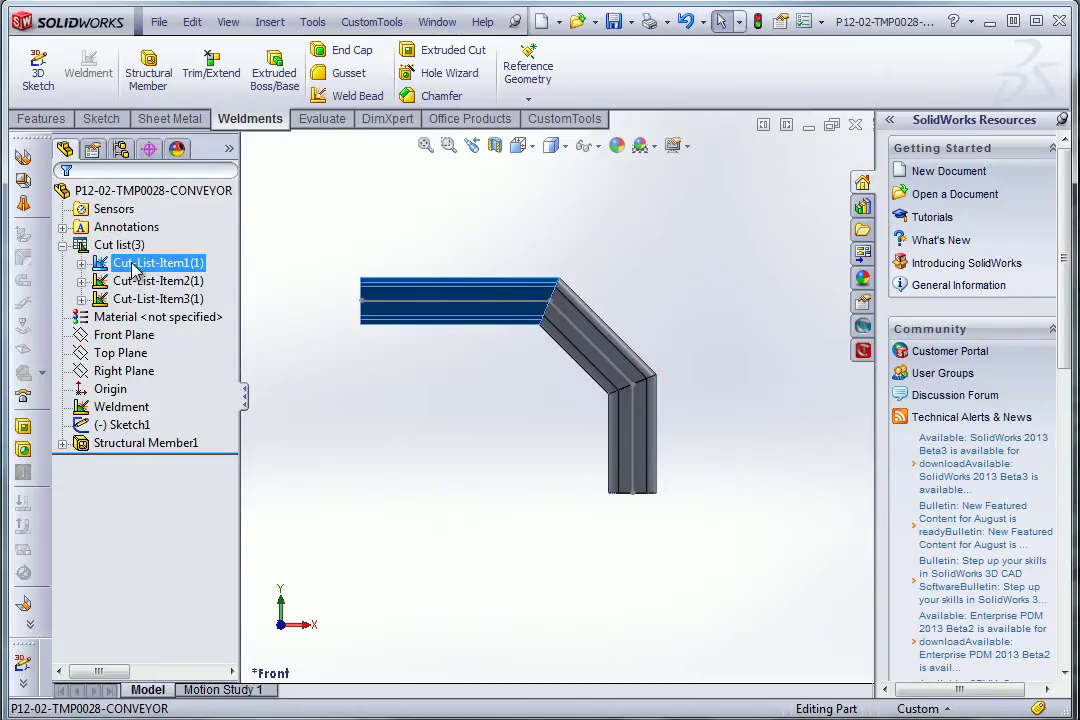
{"action": "right_click", "coordinate": [135, 268]}
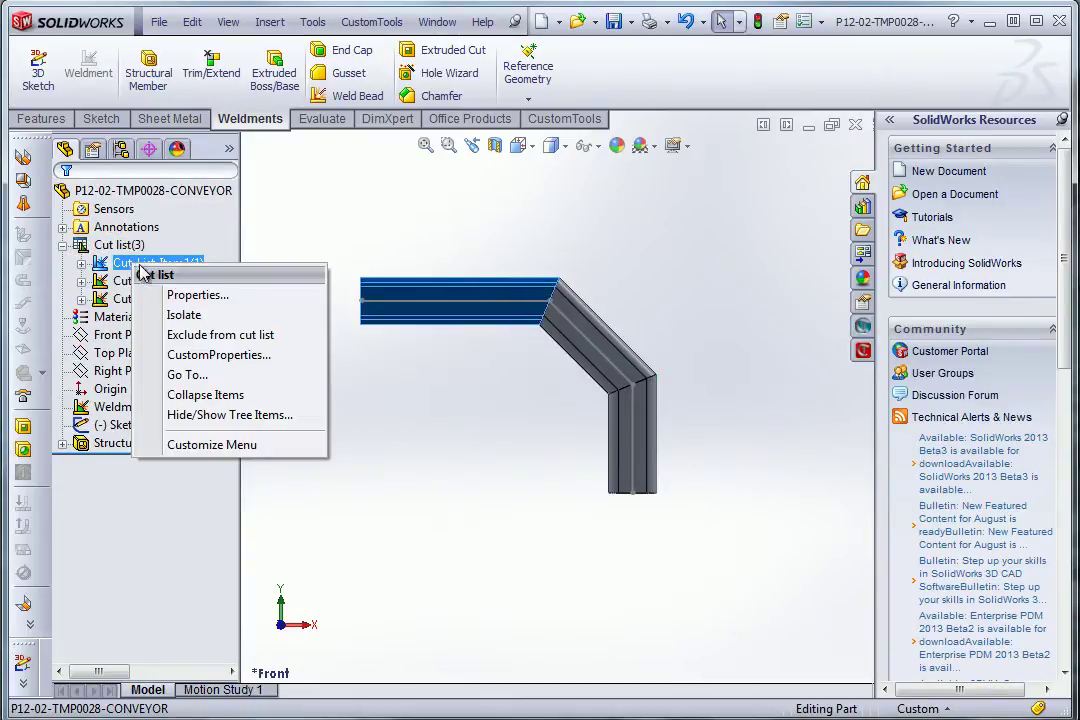
{"action": "left_click", "coordinate": [197, 295]}
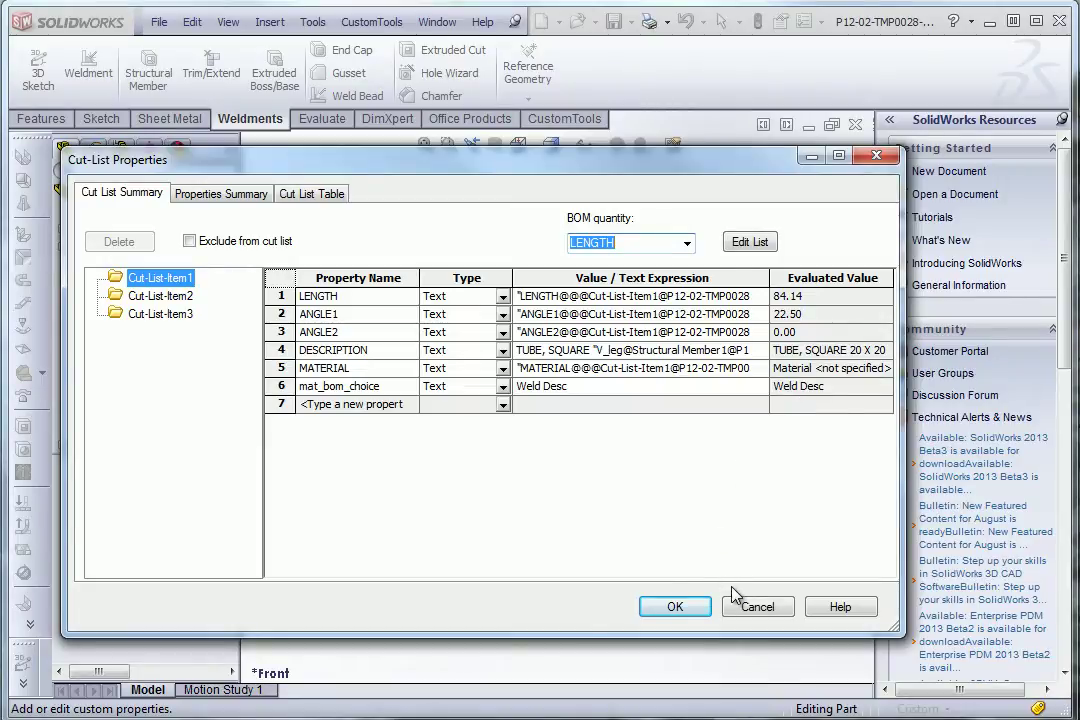
{"action": "left_click", "coordinate": [696, 610]}
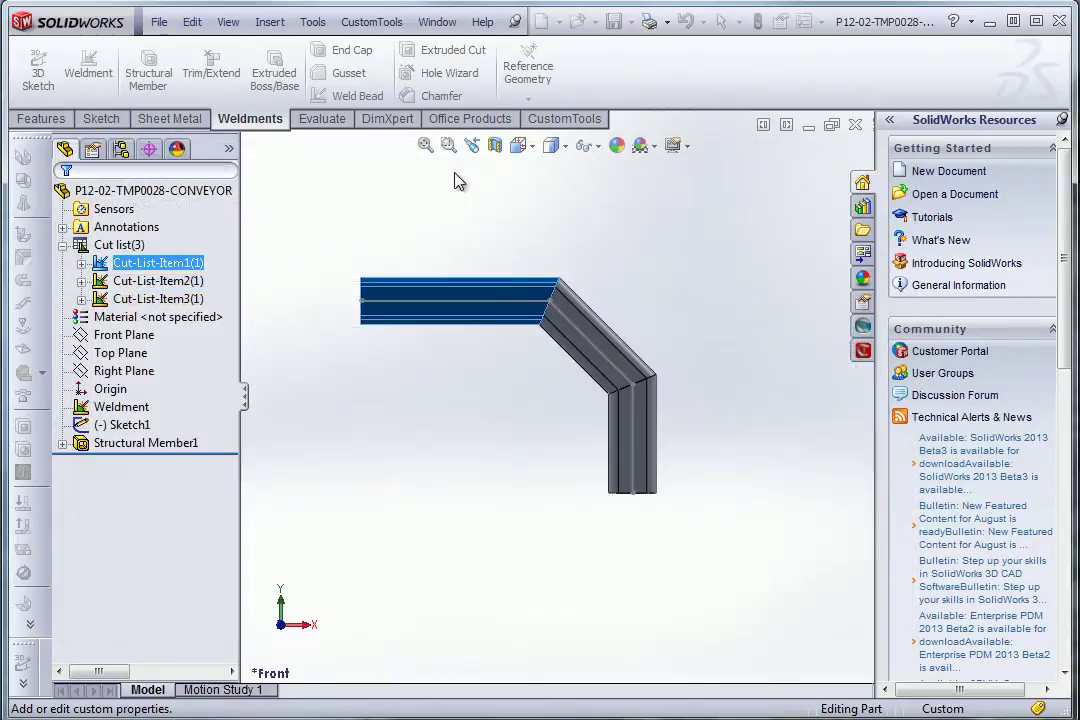
Step: Make an A3 drawing from the part and place a front view on the sheet
{"action": "left_click", "coordinate": [159, 24]}
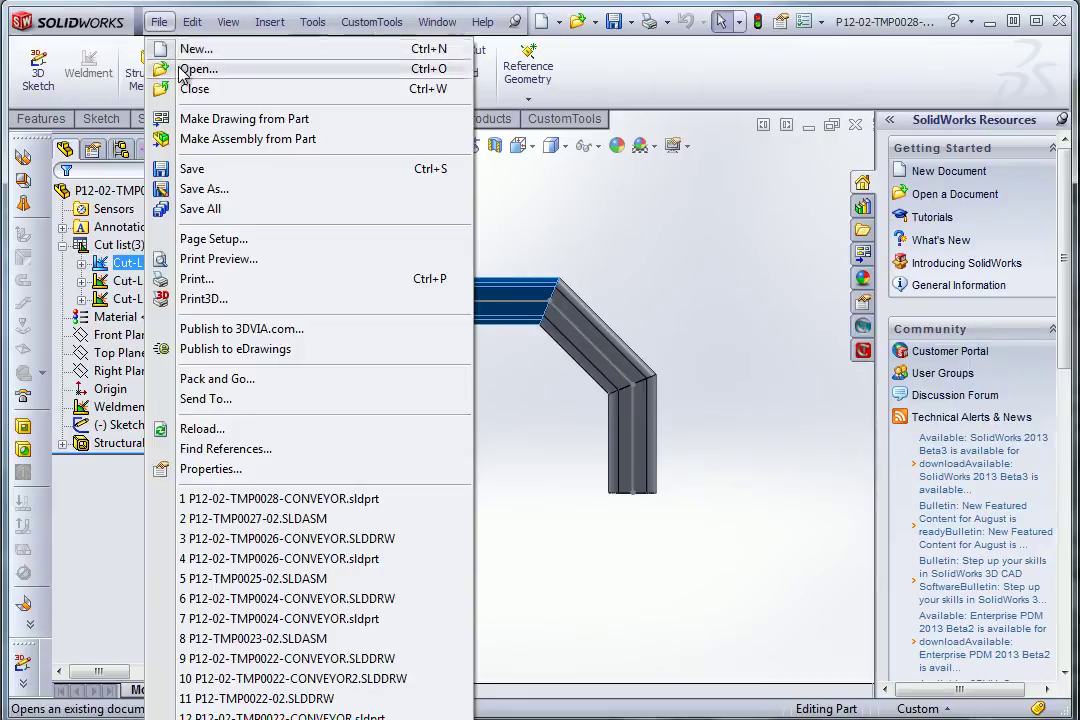
{"action": "left_click", "coordinate": [198, 118]}
{"action": "left_click", "coordinate": [534, 472]}
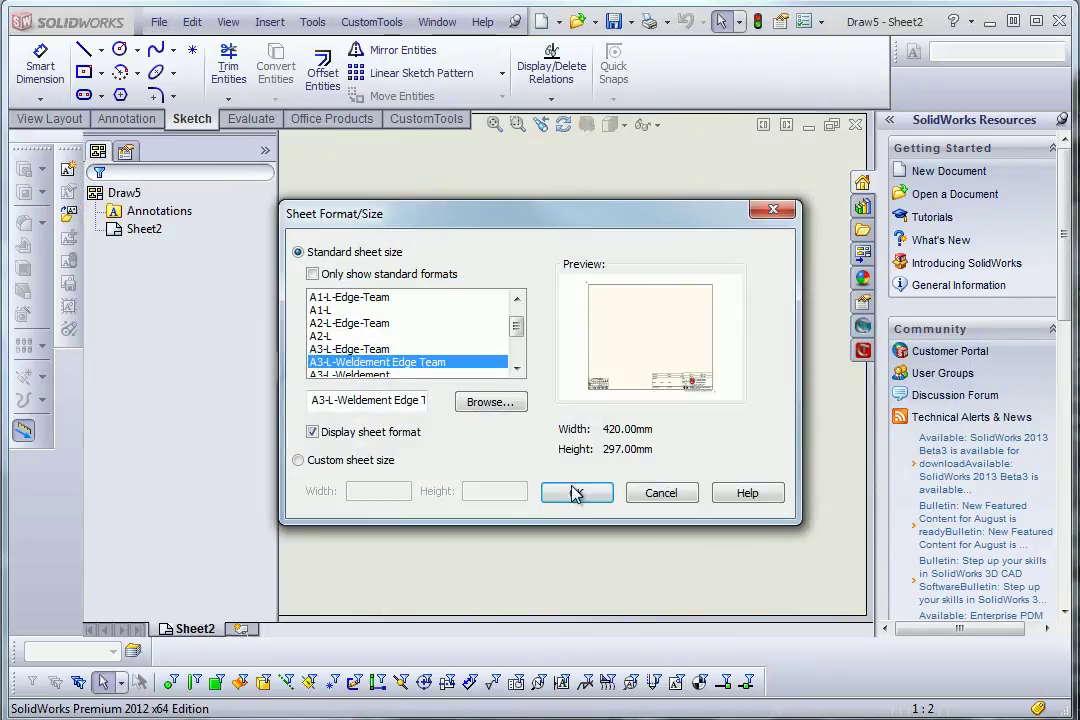
{"action": "left_click", "coordinate": [576, 494]}
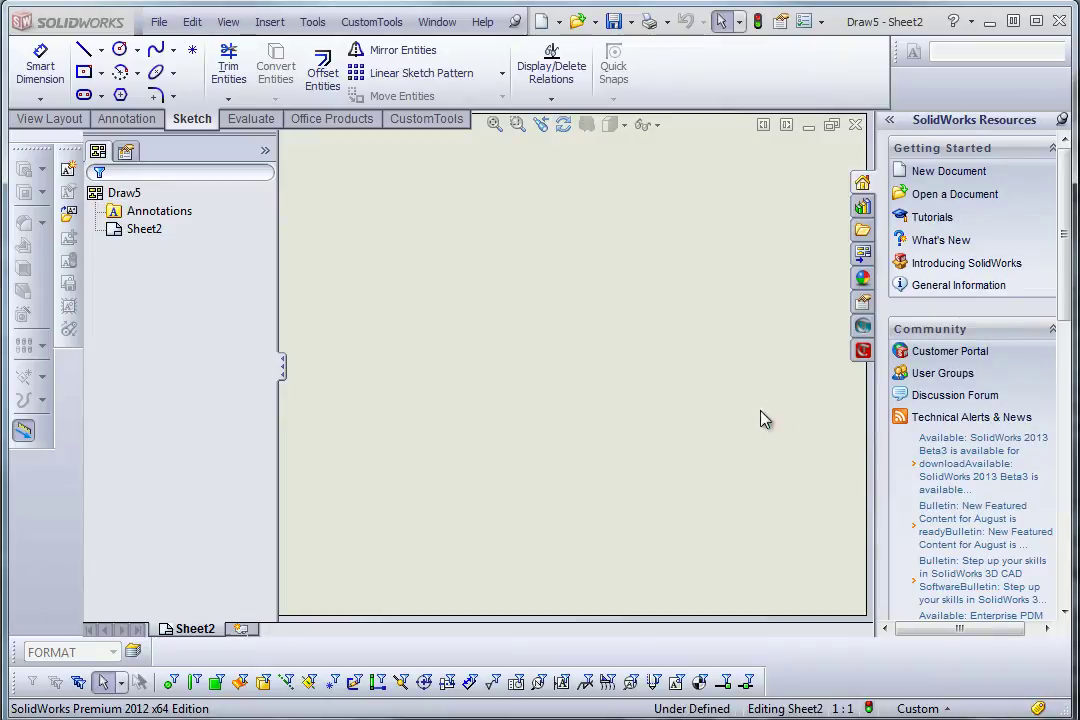
{"action": "left_click_drag", "start_coordinate": [1005, 405], "coordinate": [610, 330]}
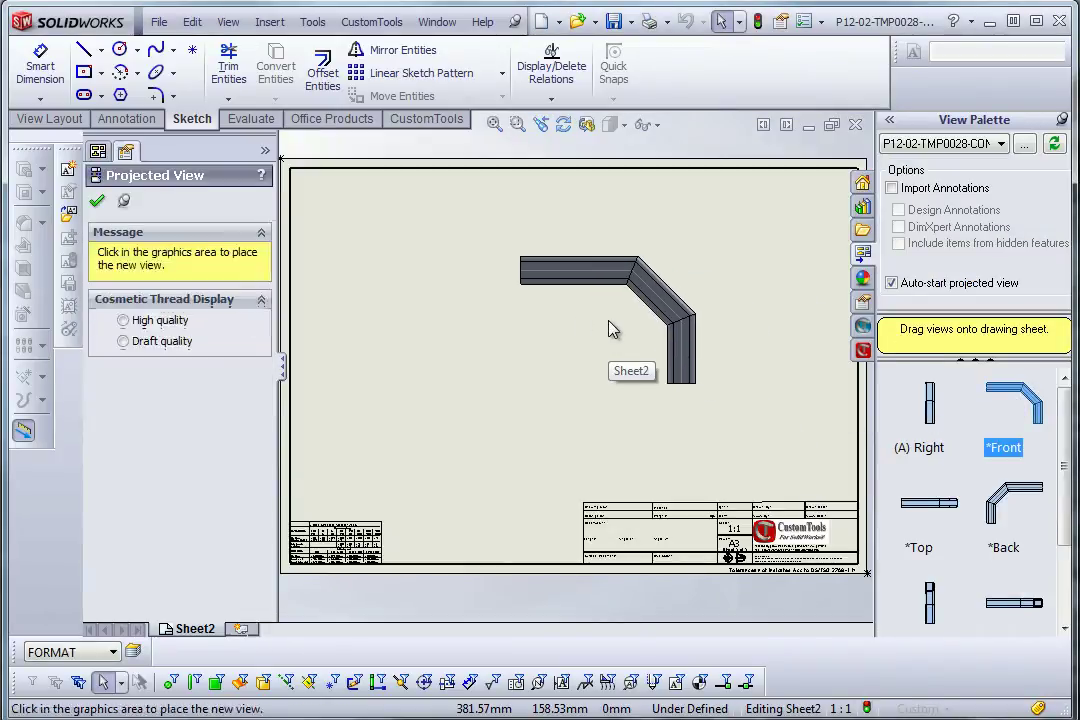
{"action": "left_click", "coordinate": [99, 203]}
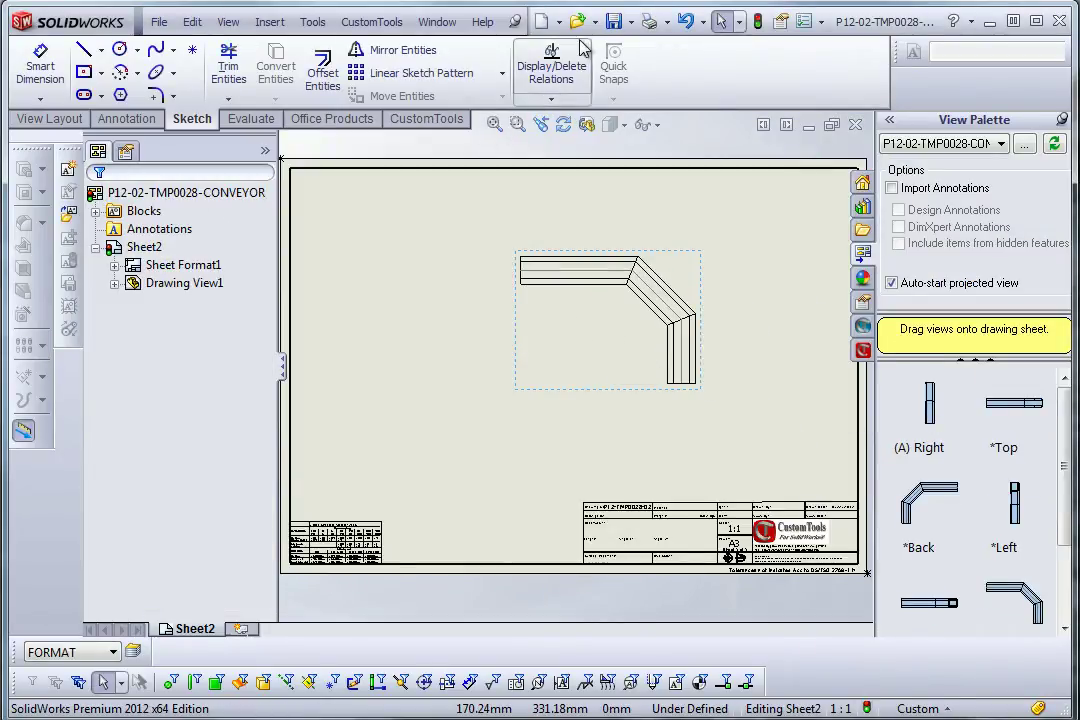
Step: Limit the front view to show only the top horizontal tube body
{"action": "left_click", "coordinate": [603, 398]}
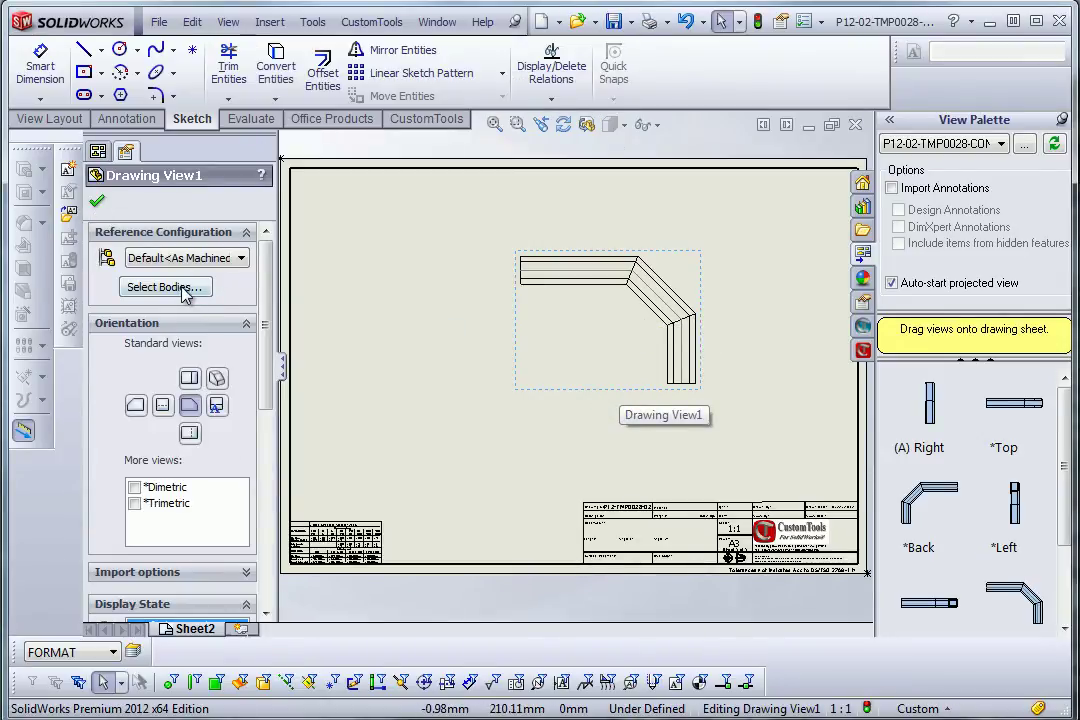
{"action": "left_click", "coordinate": [188, 286]}
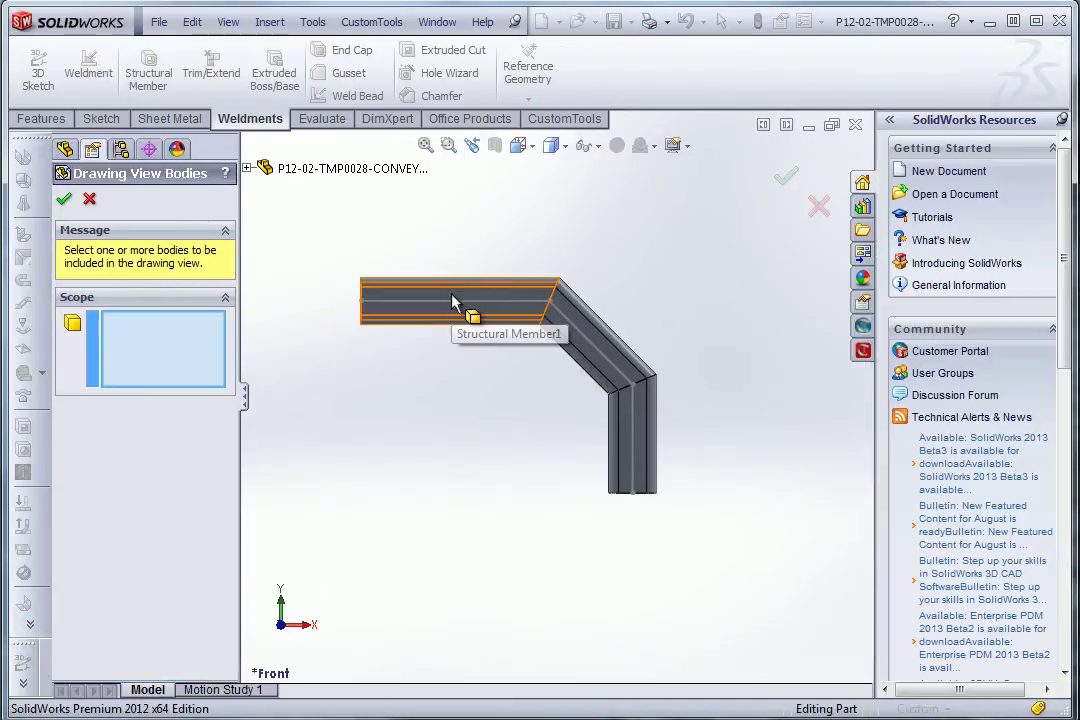
{"action": "left_click", "coordinate": [455, 310]}
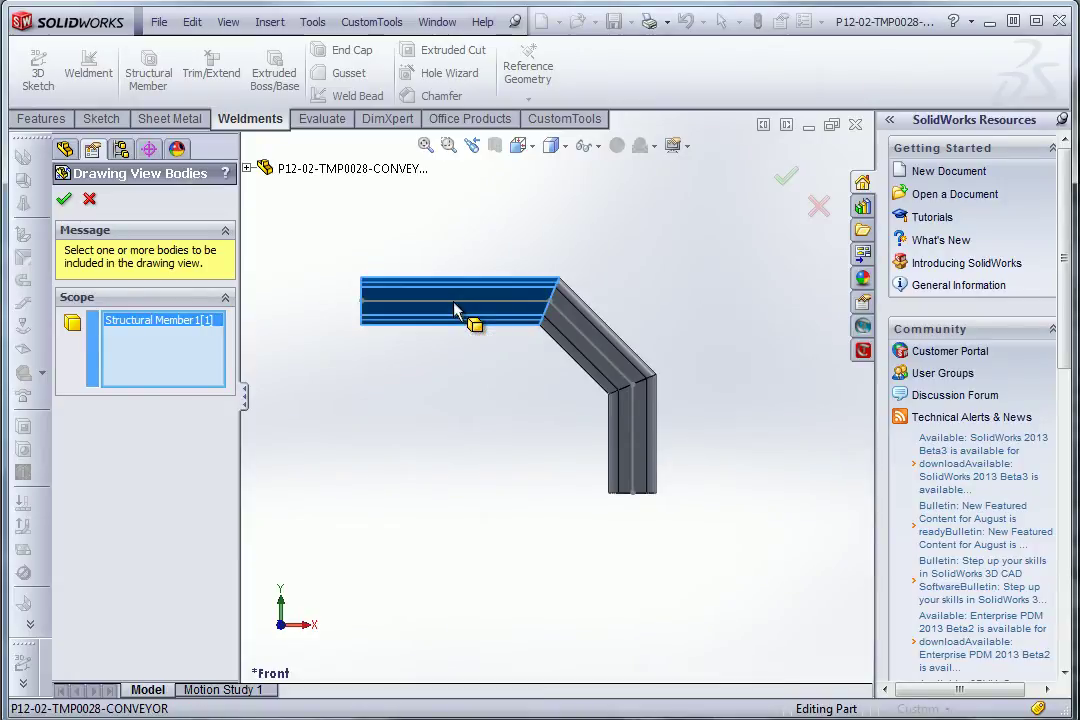
{"action": "left_click", "coordinate": [785, 177]}
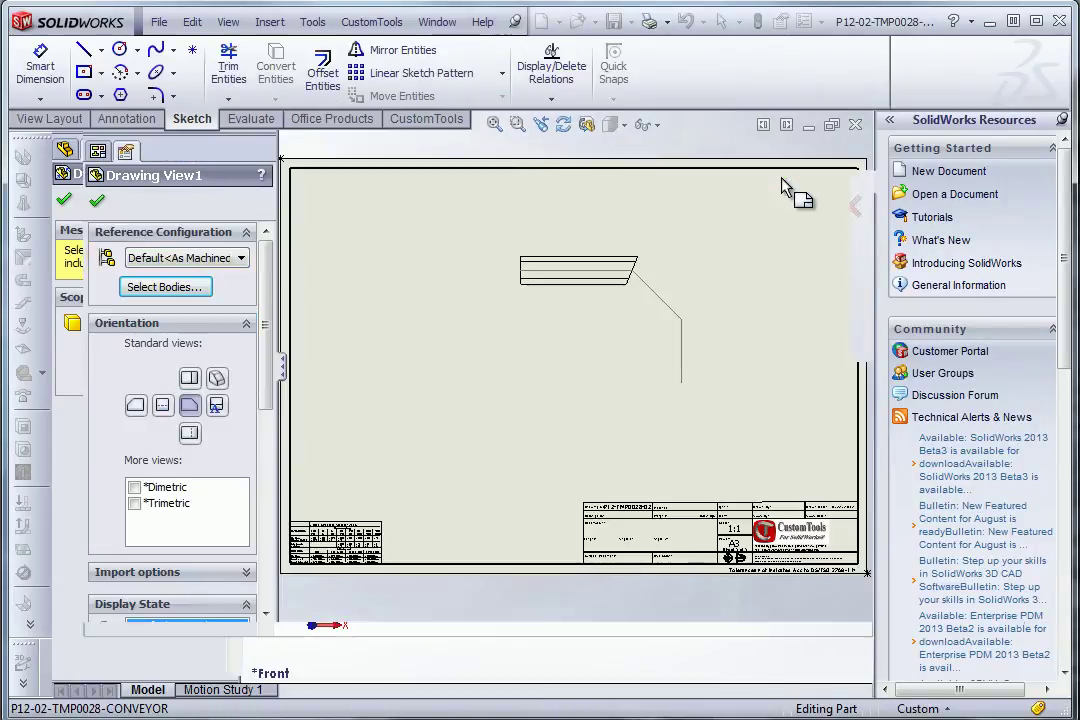
Step: Save the drawing and zoom in to check the title block's CONVEYOR, tube size and 84.14 length
{"action": "left_click", "coordinate": [613, 22]}
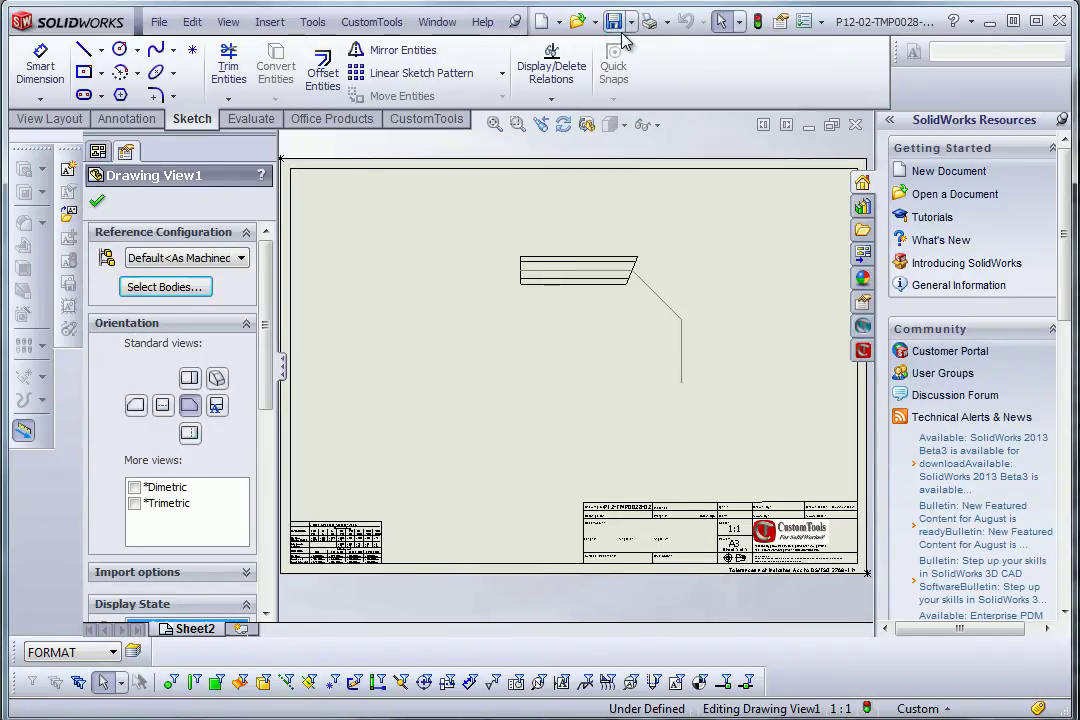
{"action": "scroll", "coordinate": [722, 540], "scroll_direction": "down", "scroll_amount": 6}
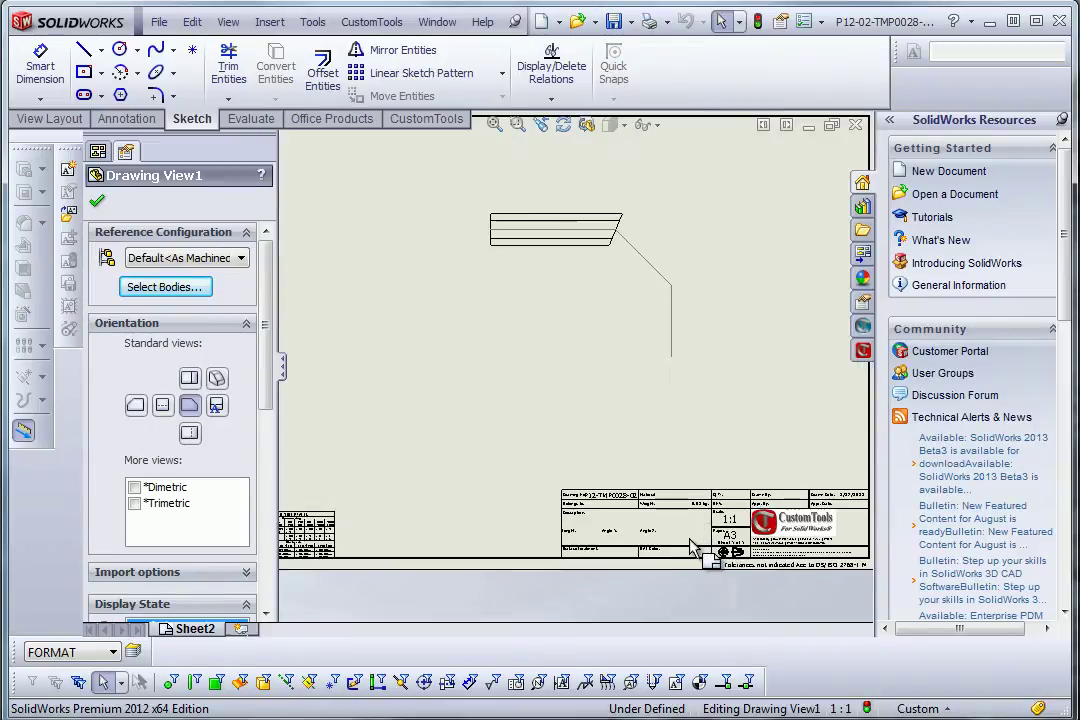